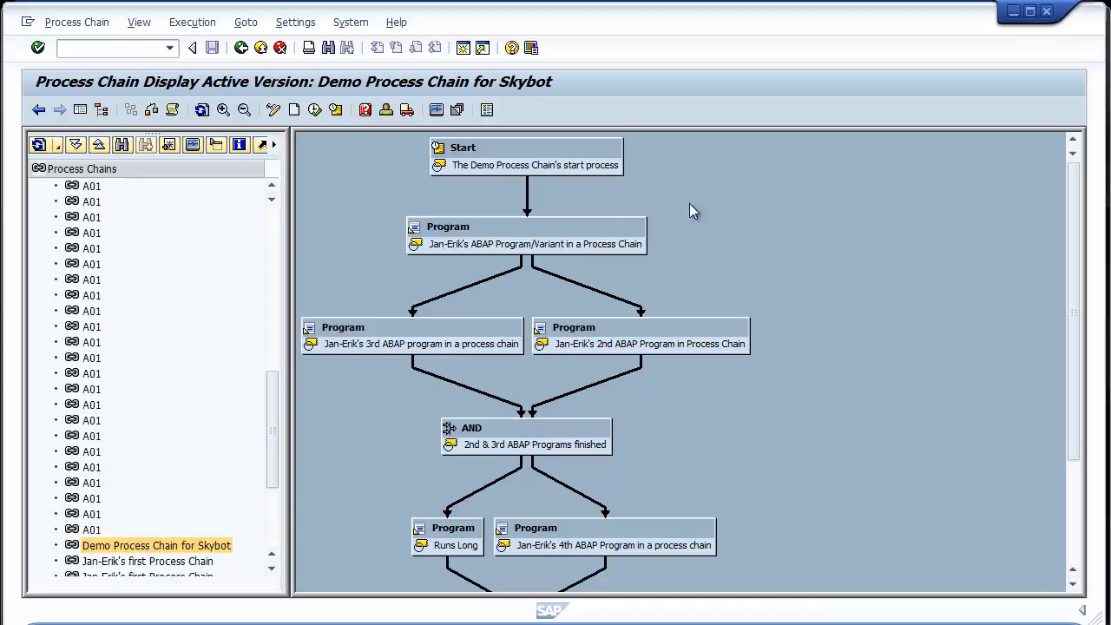
Step: Review the Demo Process Chain for Skybot diagram from its start process down to the final program
left_click_drag(1073, 201, 1069, 333)
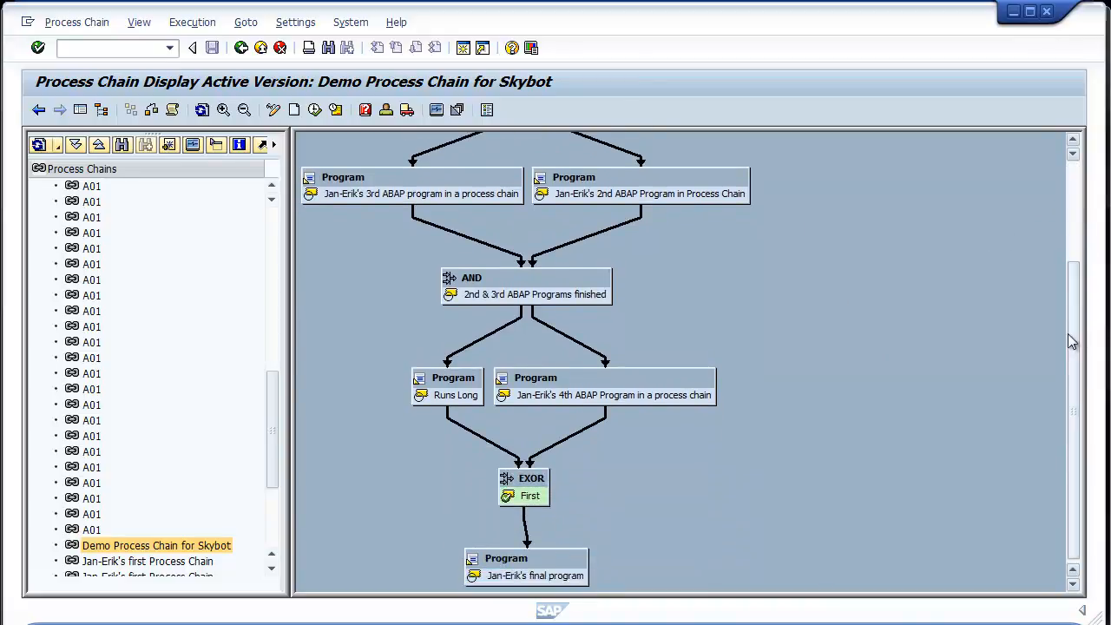
left_click(578, 560)
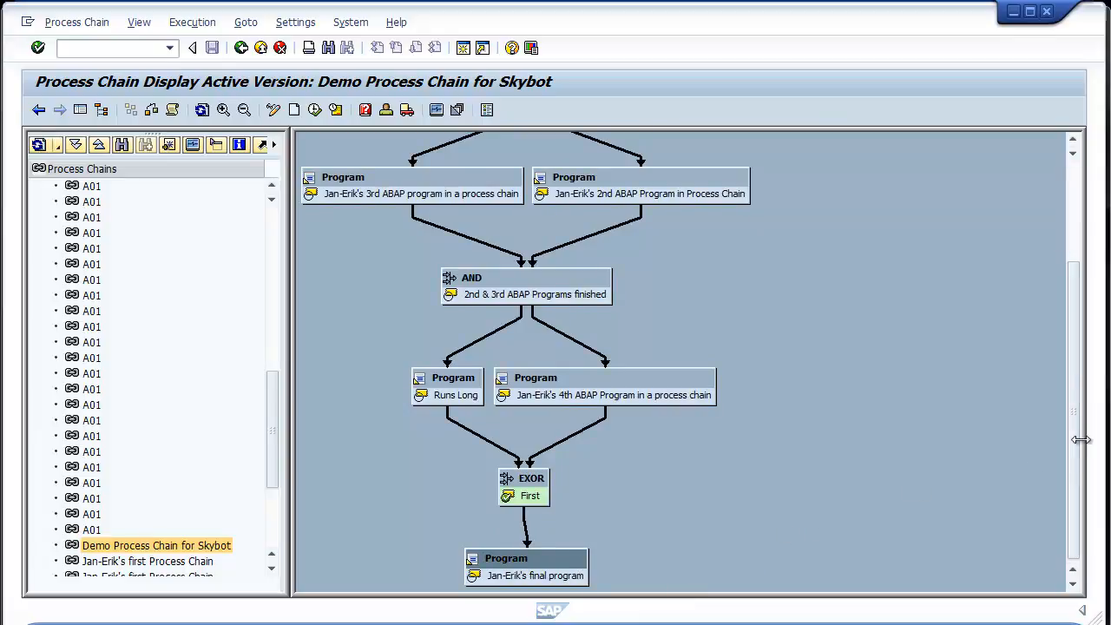
left_click_drag(1074, 441, 1073, 344)
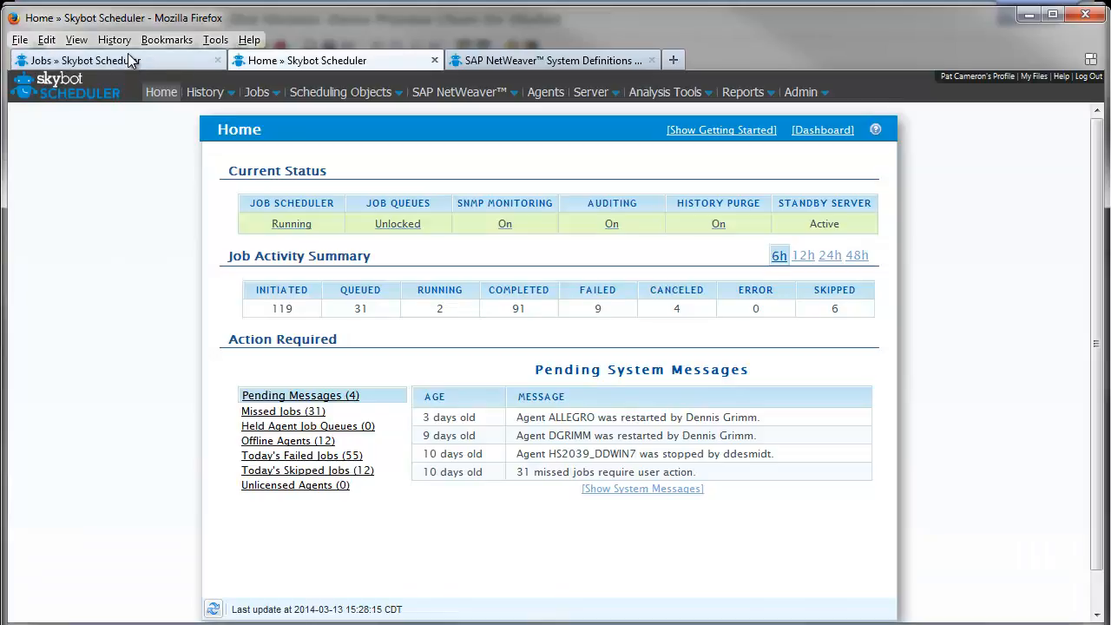
Step: In Skybot Scheduler, examine the SAP_System definition's name, application server, instance number, system ID, client code, language and username
left_click(487, 63)
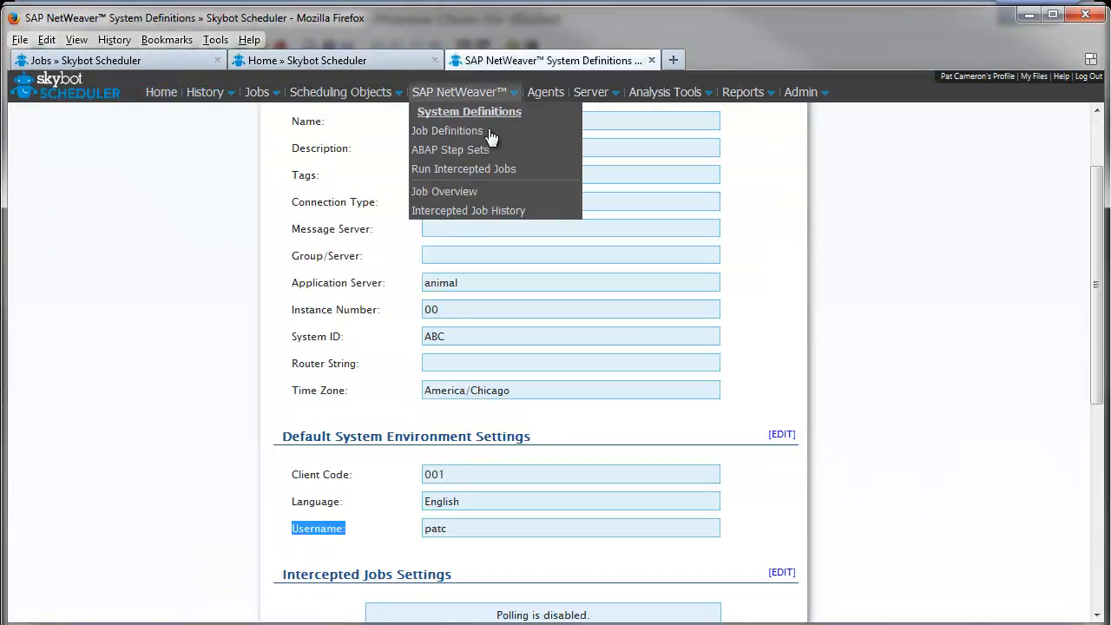
scroll(345, 195, "up", 2)
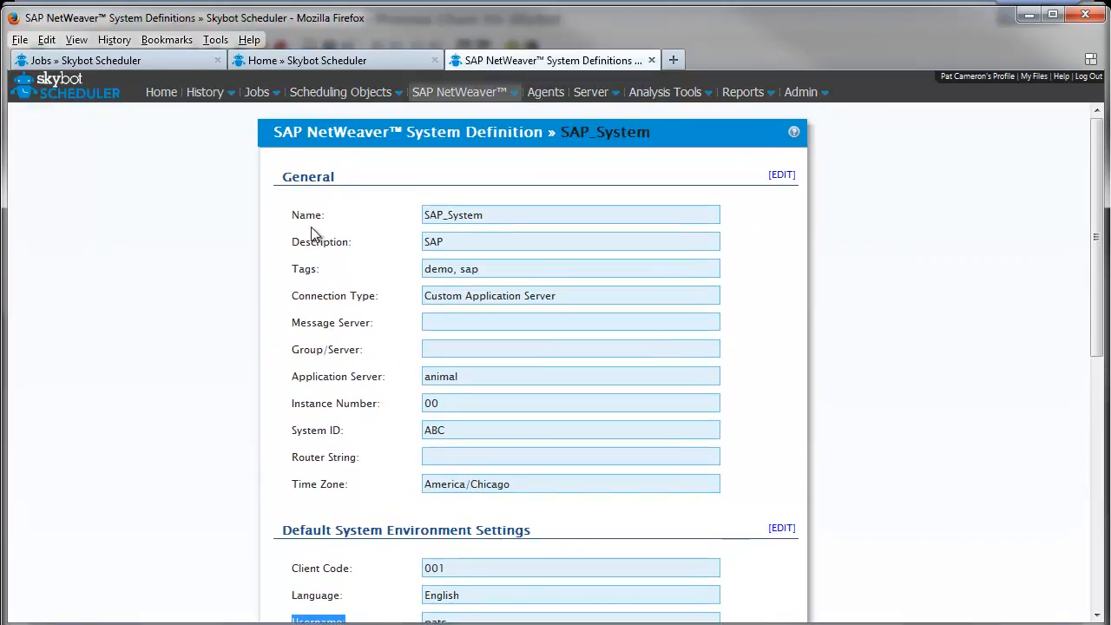
left_click_drag(429, 214, 498, 229)
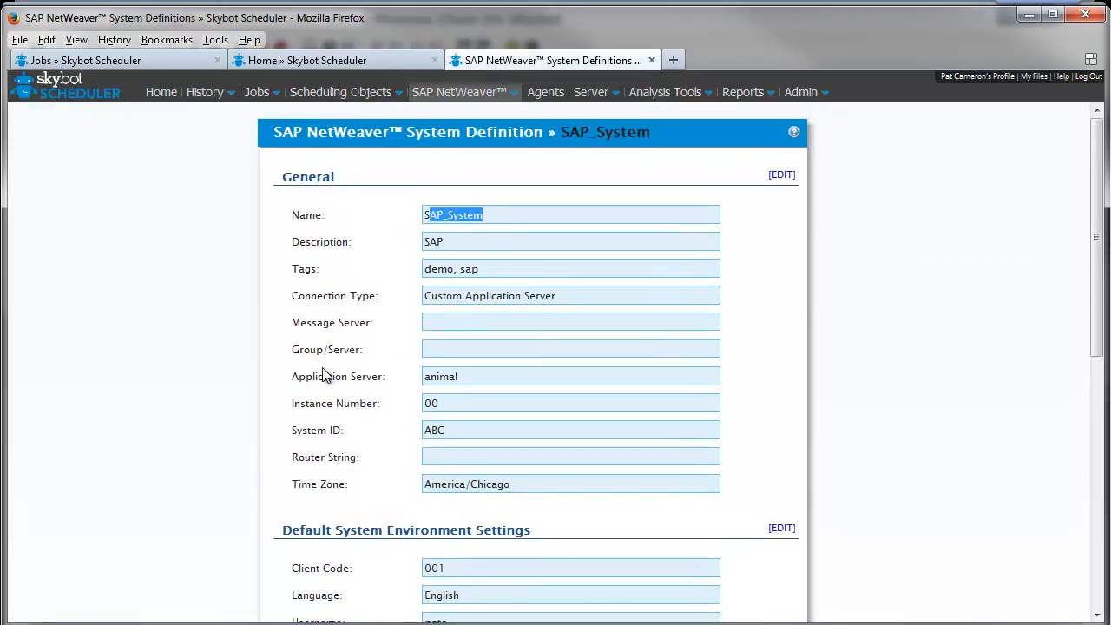
left_click_drag(294, 376, 398, 378)
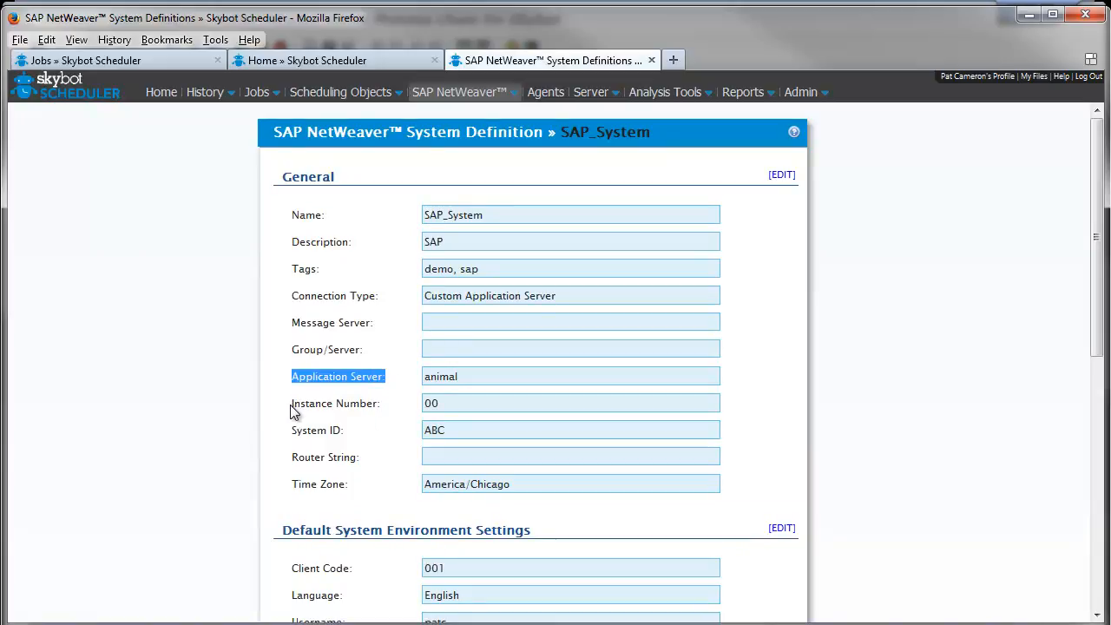
left_click_drag(291, 404, 382, 406)
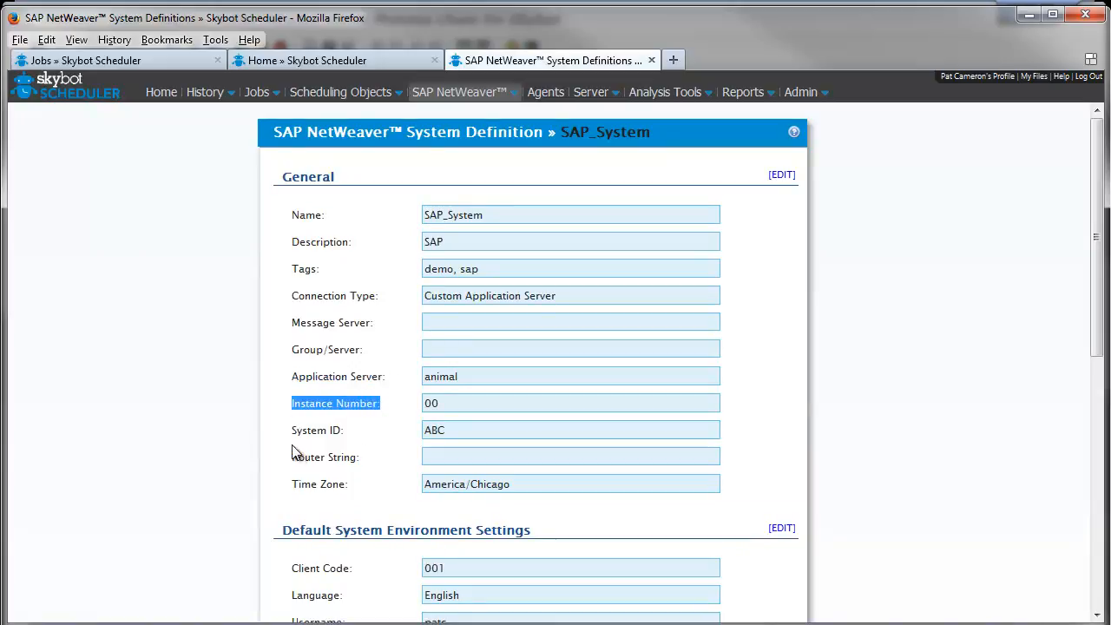
left_click_drag(292, 430, 350, 440)
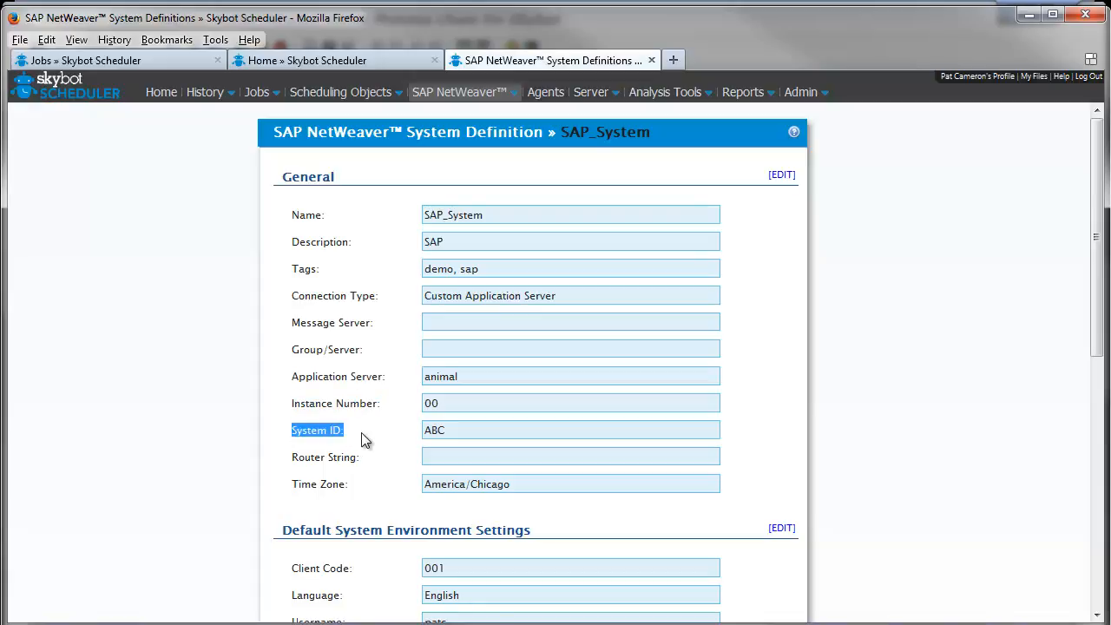
scroll(374, 444, "down", 3)
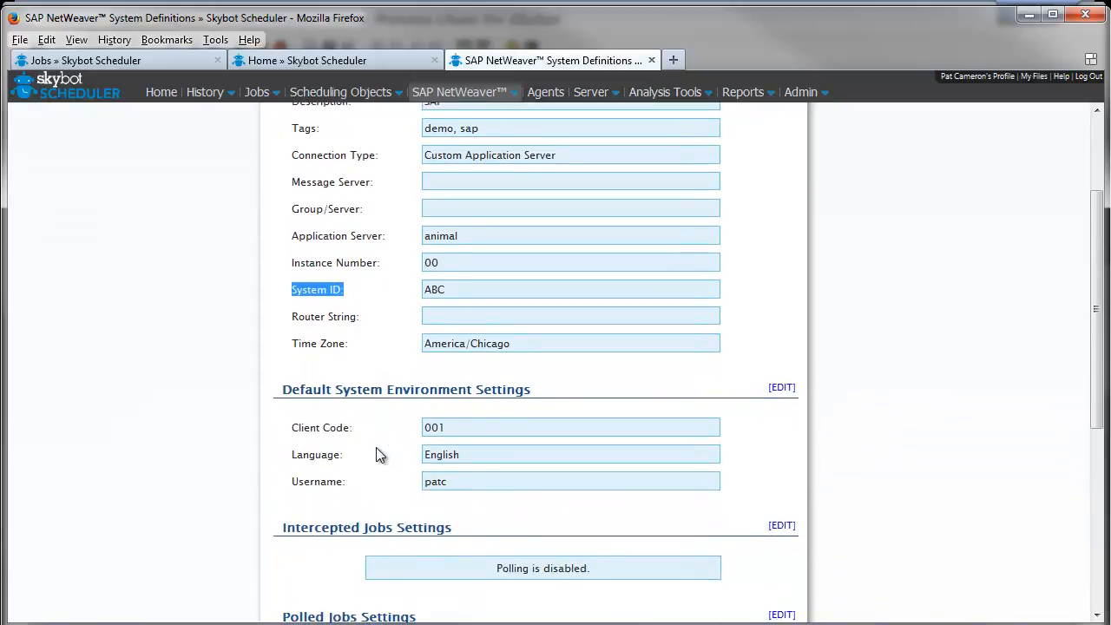
left_click_drag(291, 430, 364, 437)
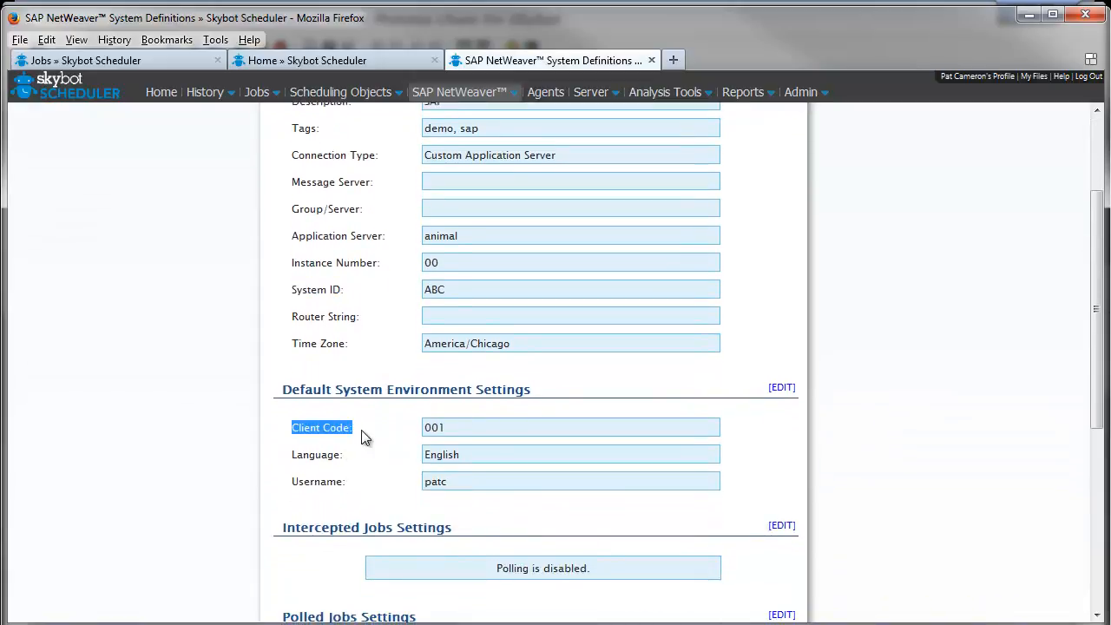
left_click_drag(294, 455, 368, 486)
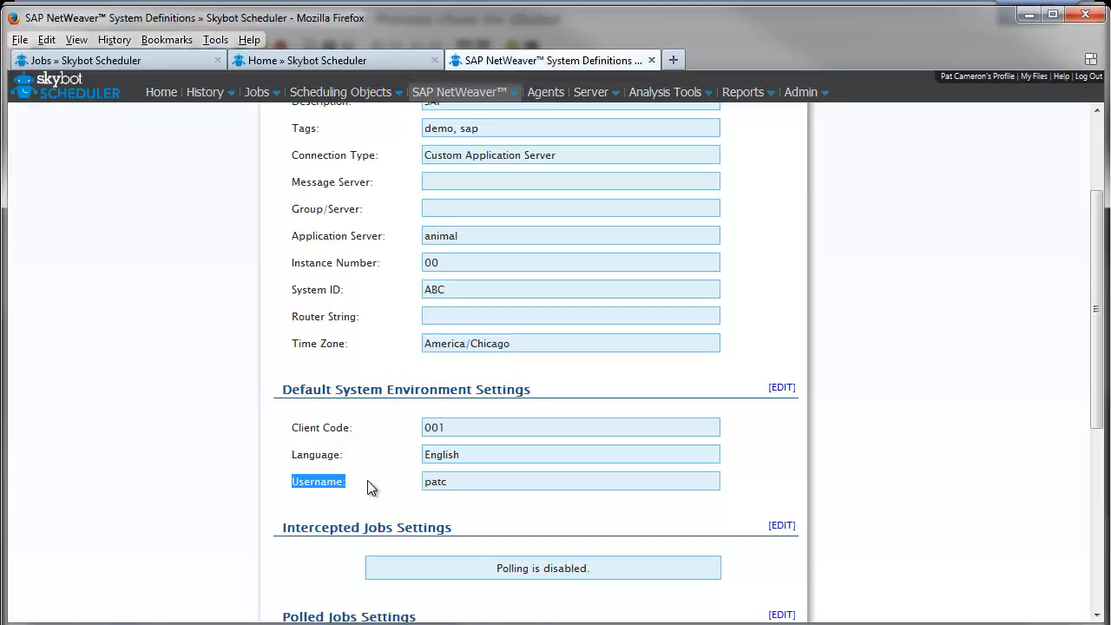
Step: Open the SAP_Process_Chain job from the jobs list for editing
left_click(139, 62)
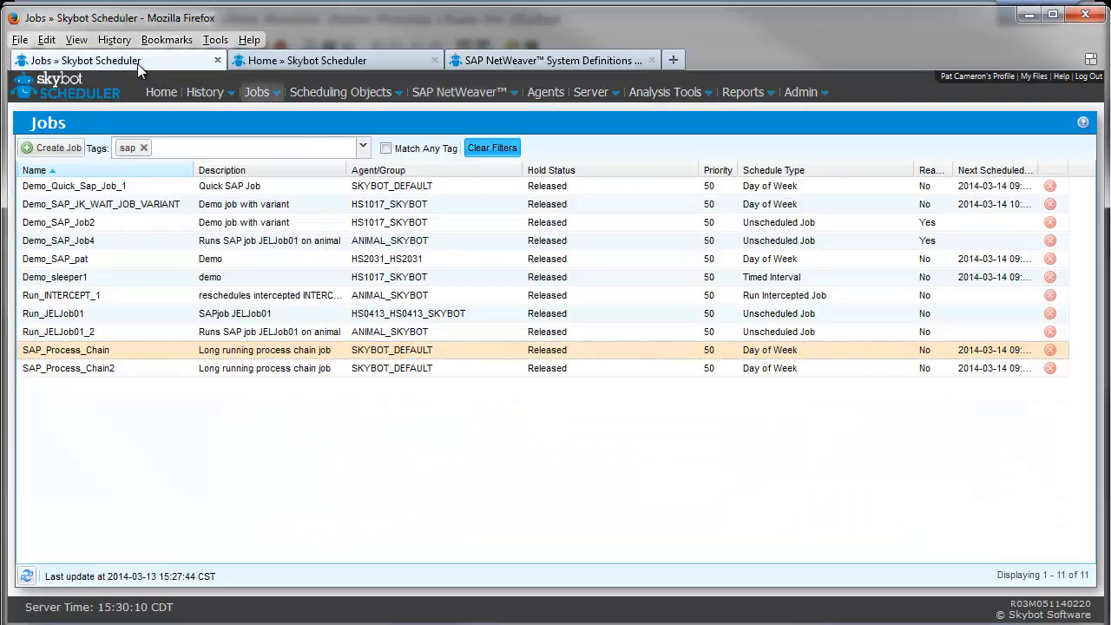
left_click(264, 94)
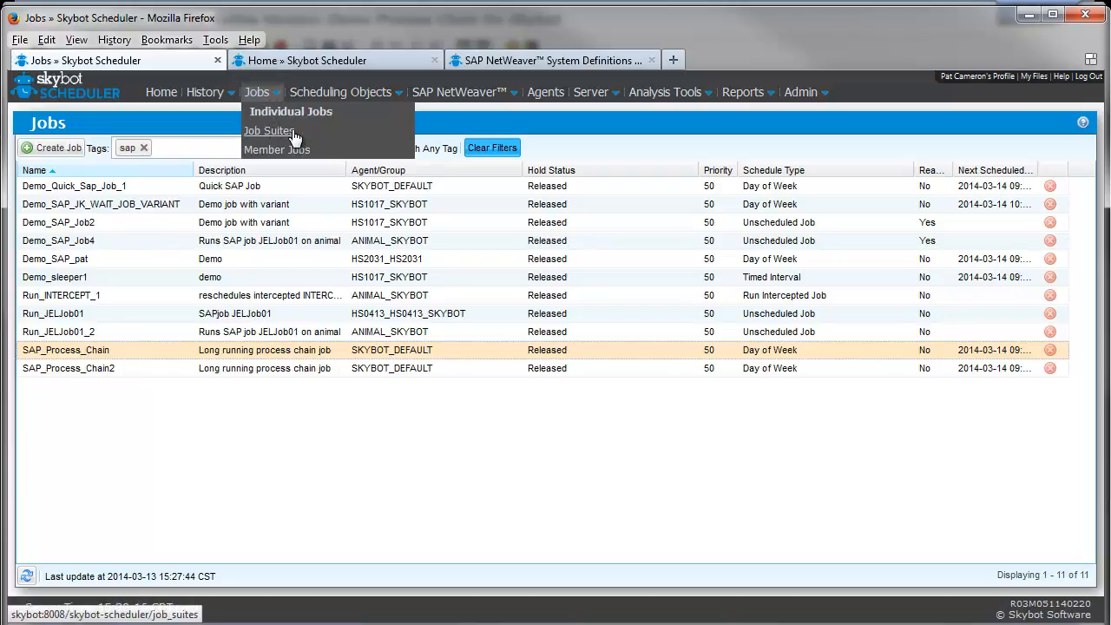
right_click(168, 349)
mouse_move(222, 341)
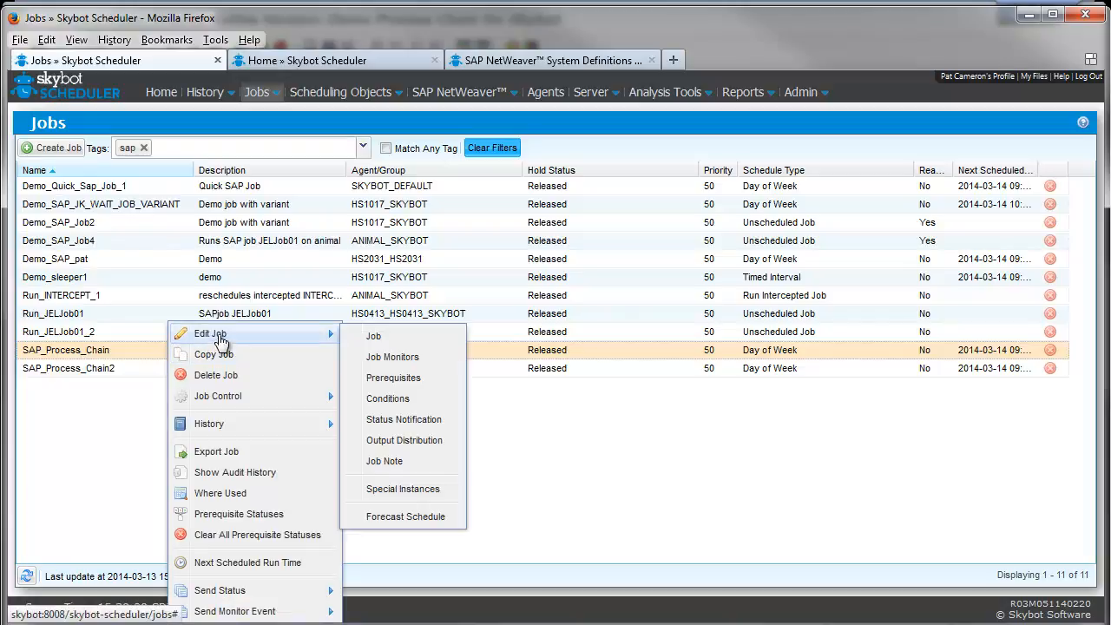
left_click(390, 339)
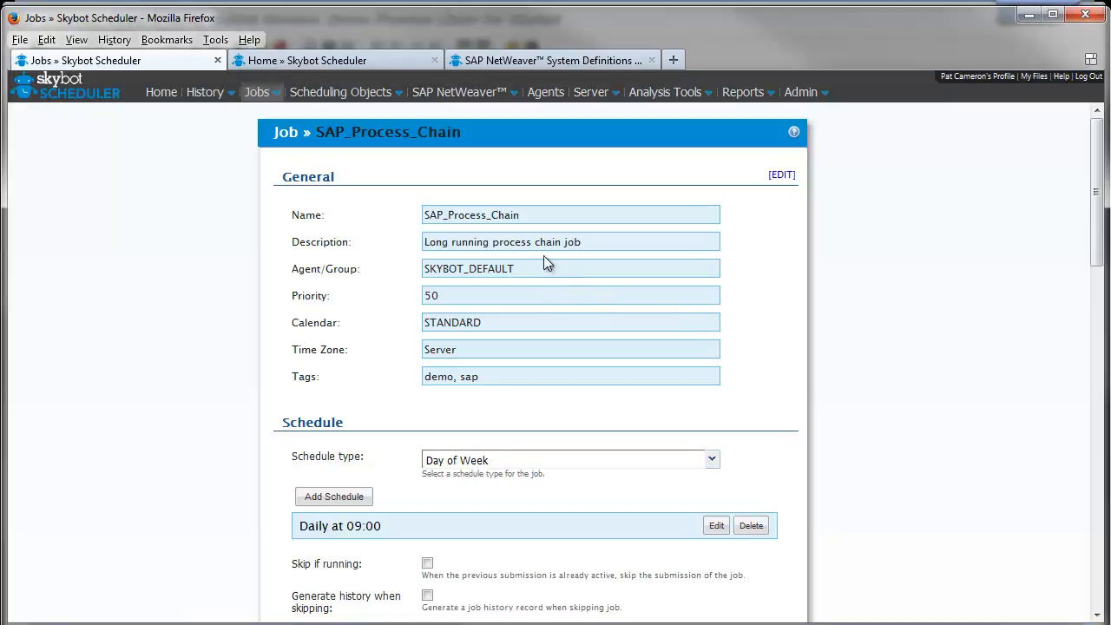
Step: Inspect the repeat options of the job's daily schedule and the available schedule types
scroll(518, 325, "down", 4)
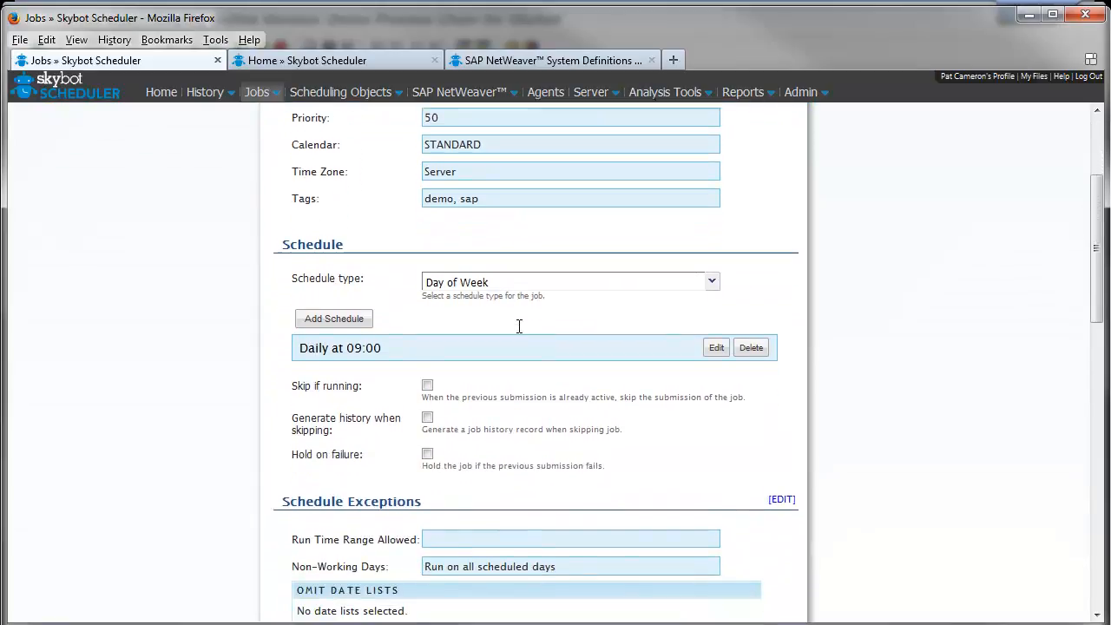
left_click(712, 346)
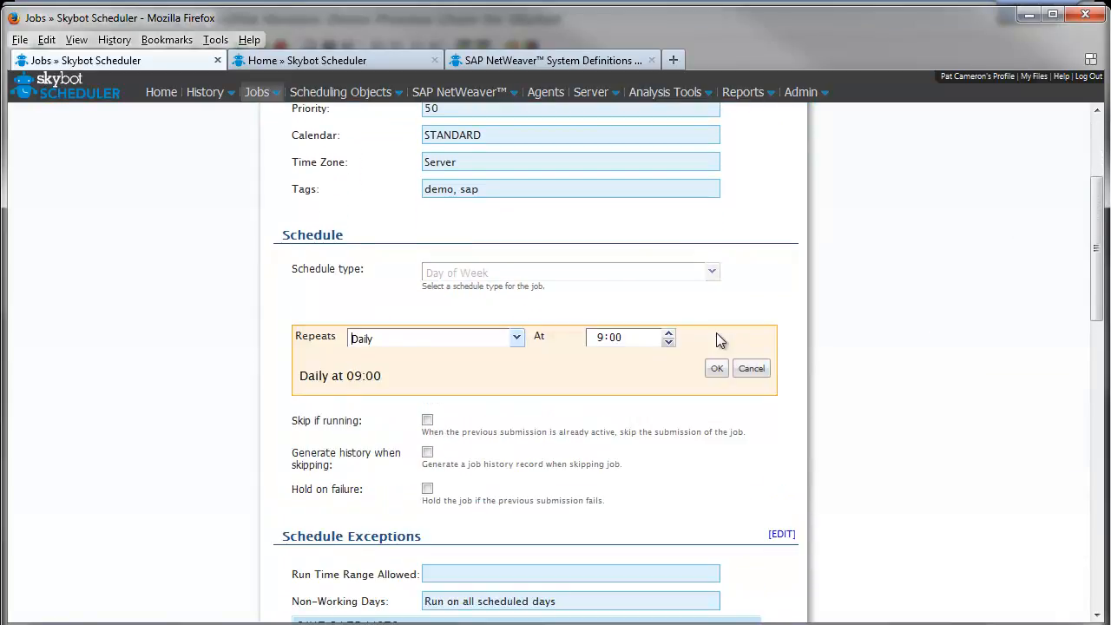
left_click(517, 339)
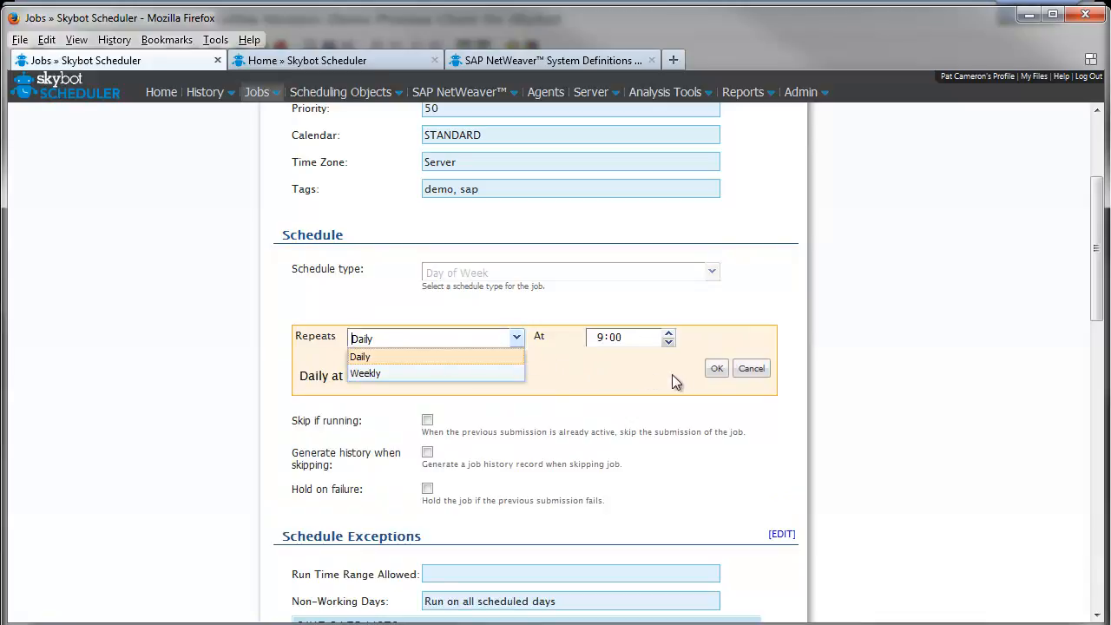
left_click(752, 368)
left_click(711, 280)
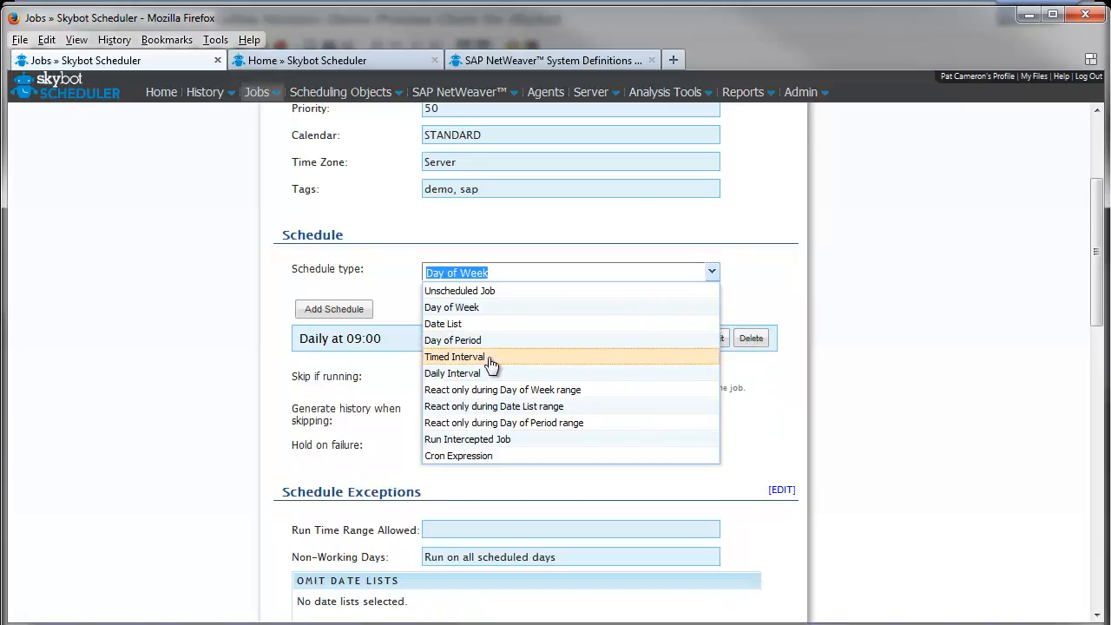
left_click(737, 297)
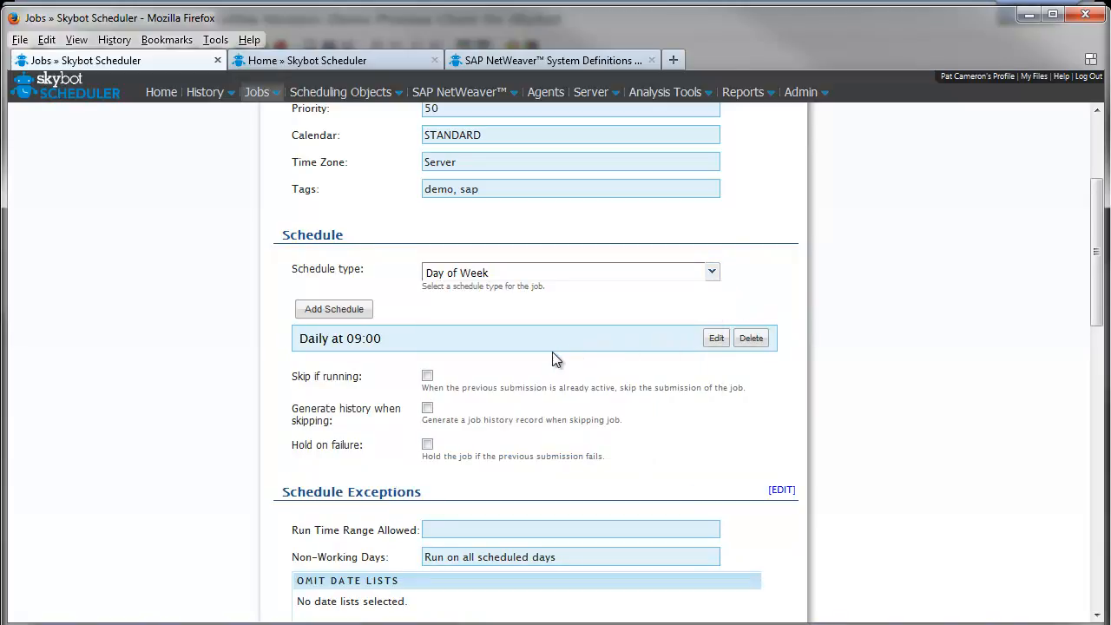
Step: Start a new SAP NetWeaver Process Chain command for the job with system definition SAP_System and the Default environment
scroll(380, 353, "down", 8)
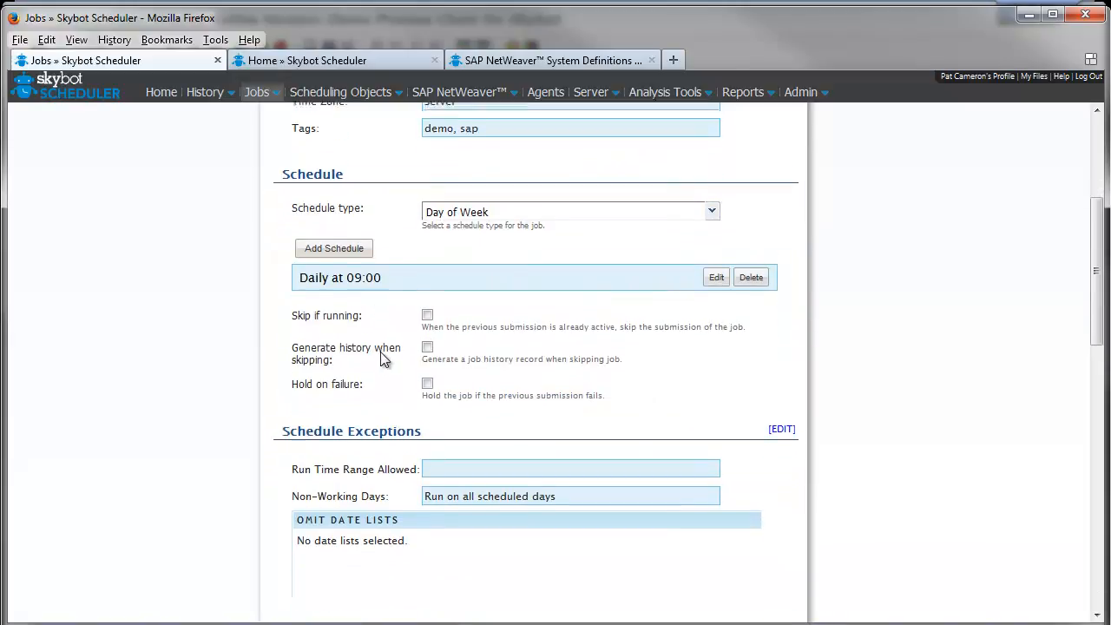
scroll(372, 362, "down", 4)
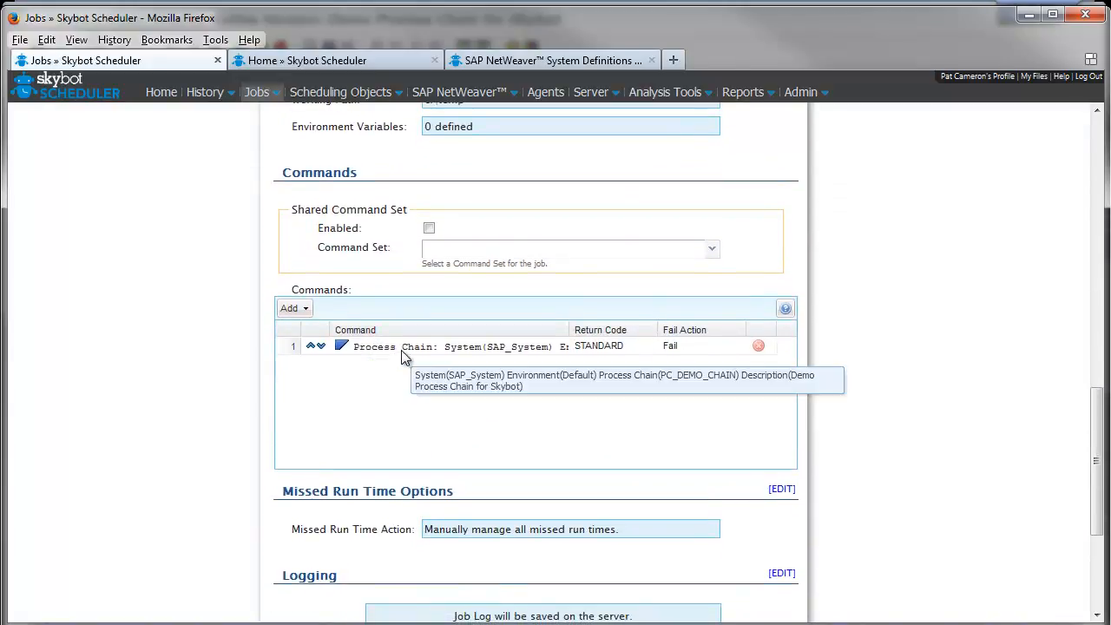
left_click(306, 311)
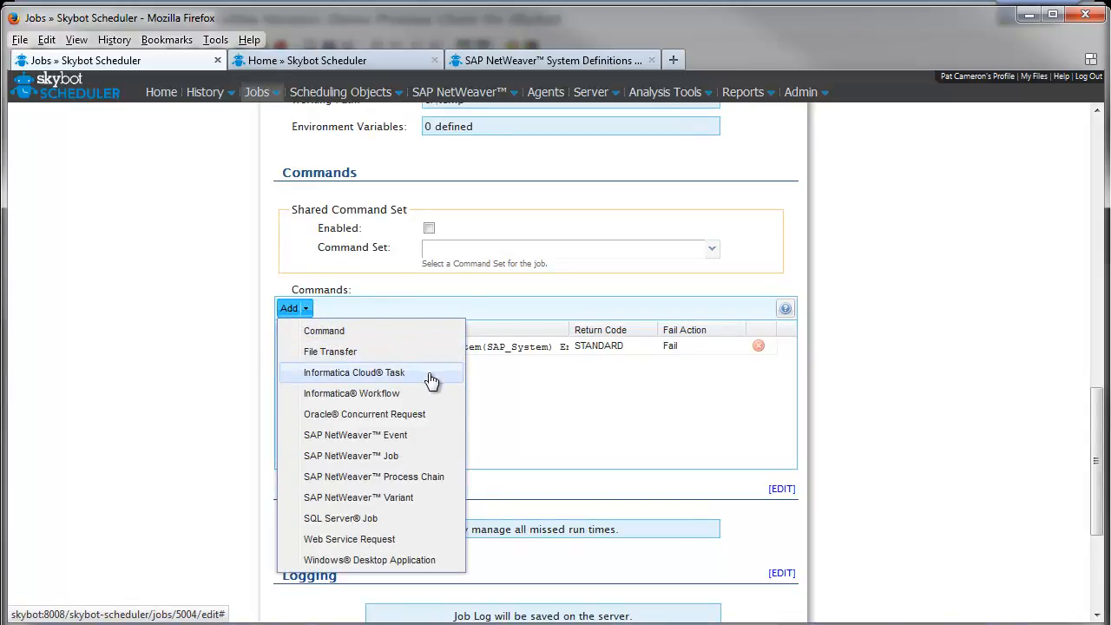
left_click(451, 480)
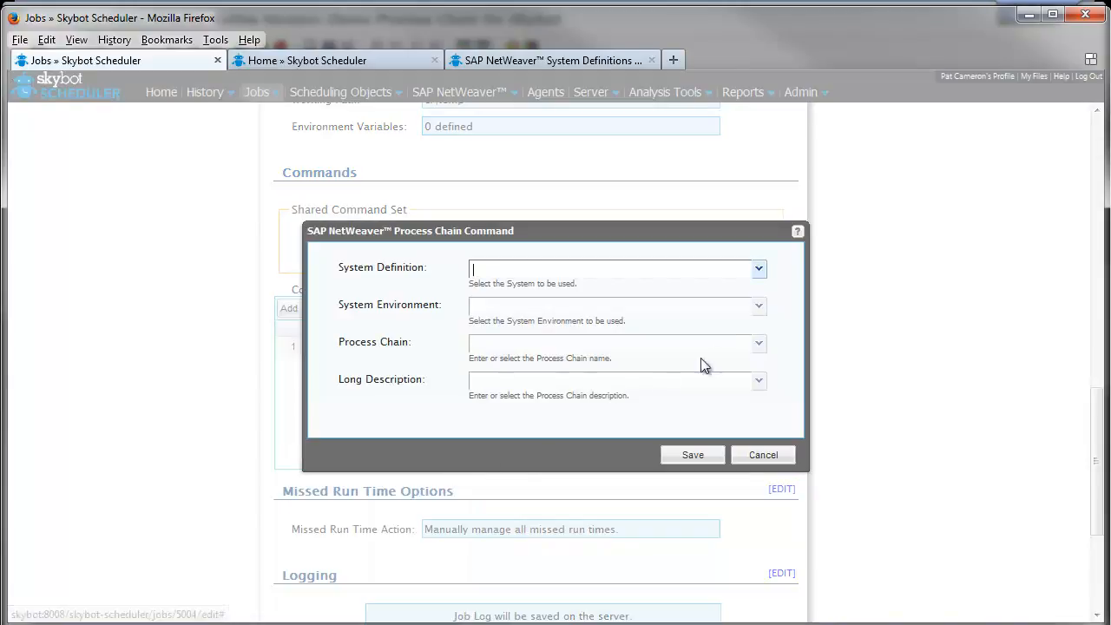
left_click(759, 270)
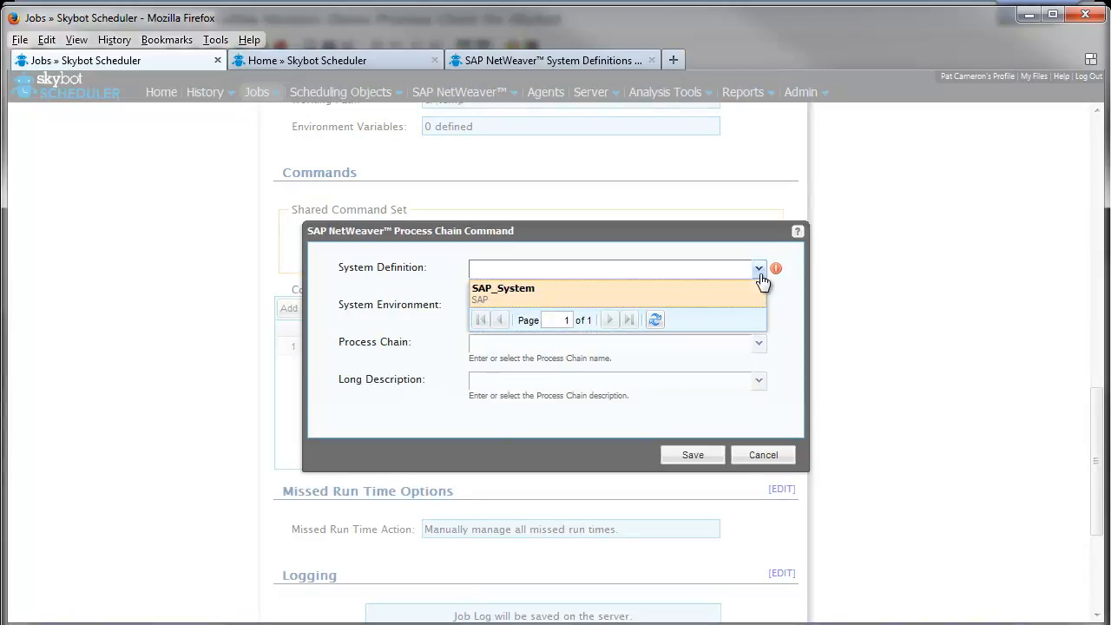
left_click(736, 292)
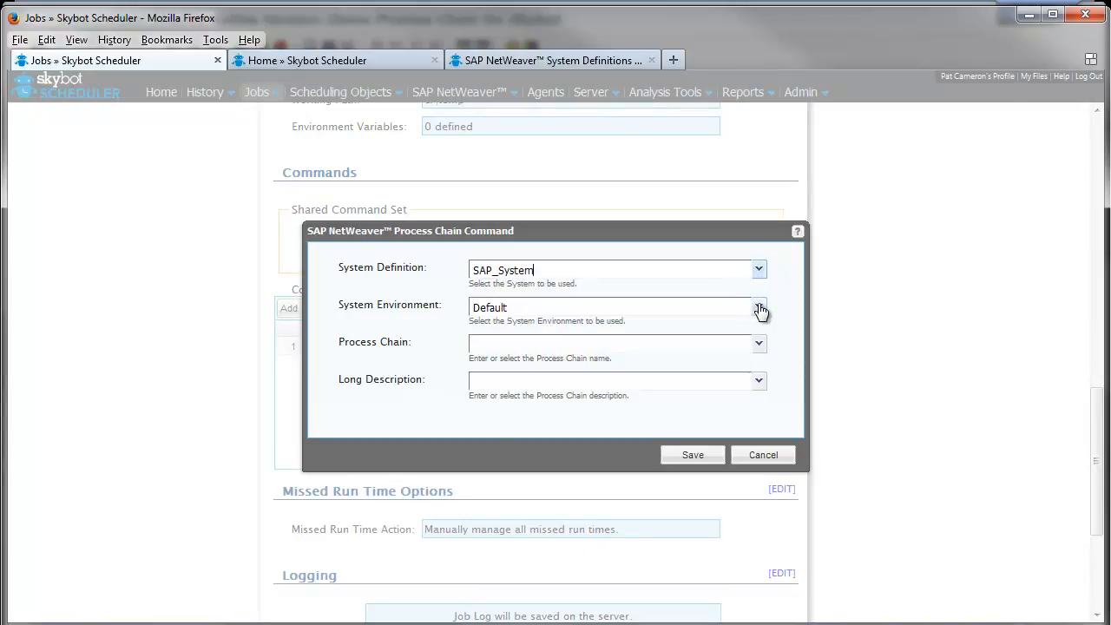
left_click(759, 307)
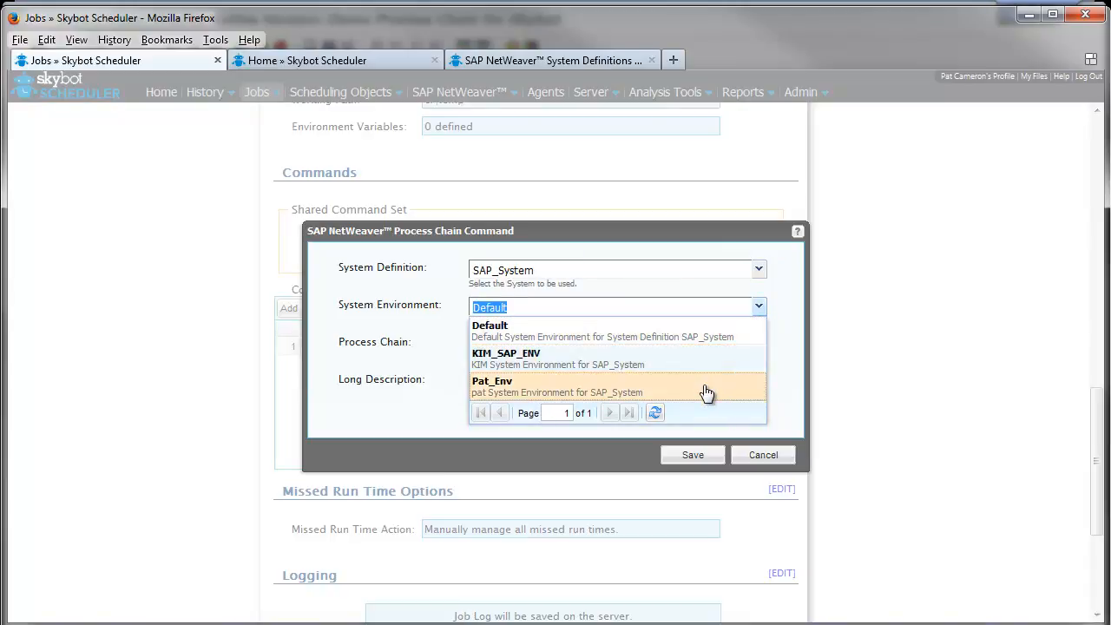
left_click(664, 339)
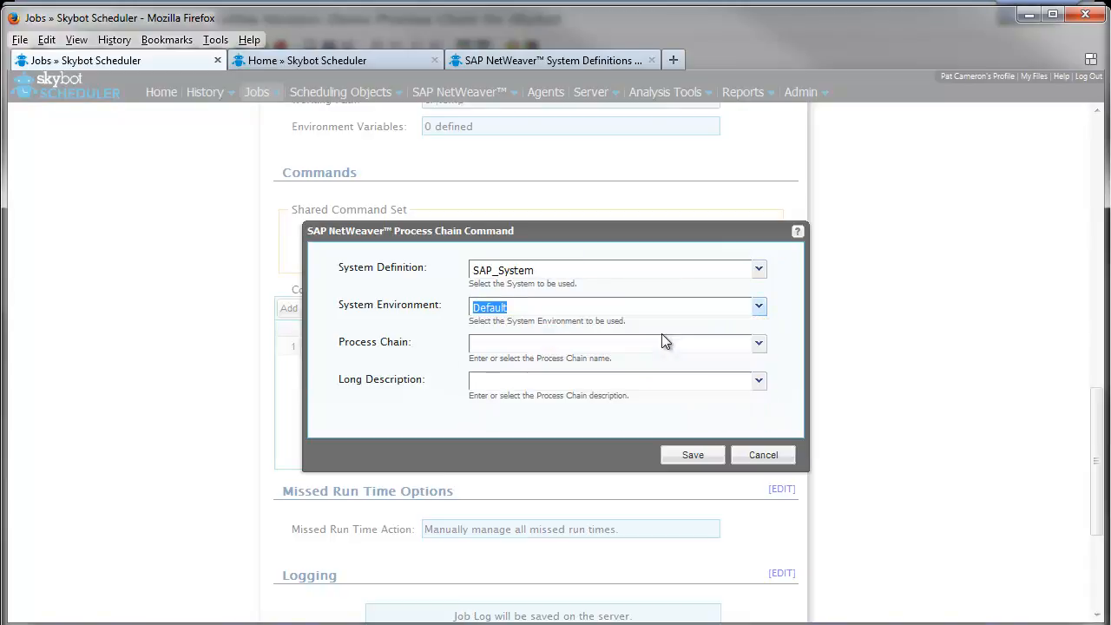
Step: Find the process chain by the description text "dem", choose Demo Process Chain for Skybot, and save the command
left_click(362, 353)
type("dem")
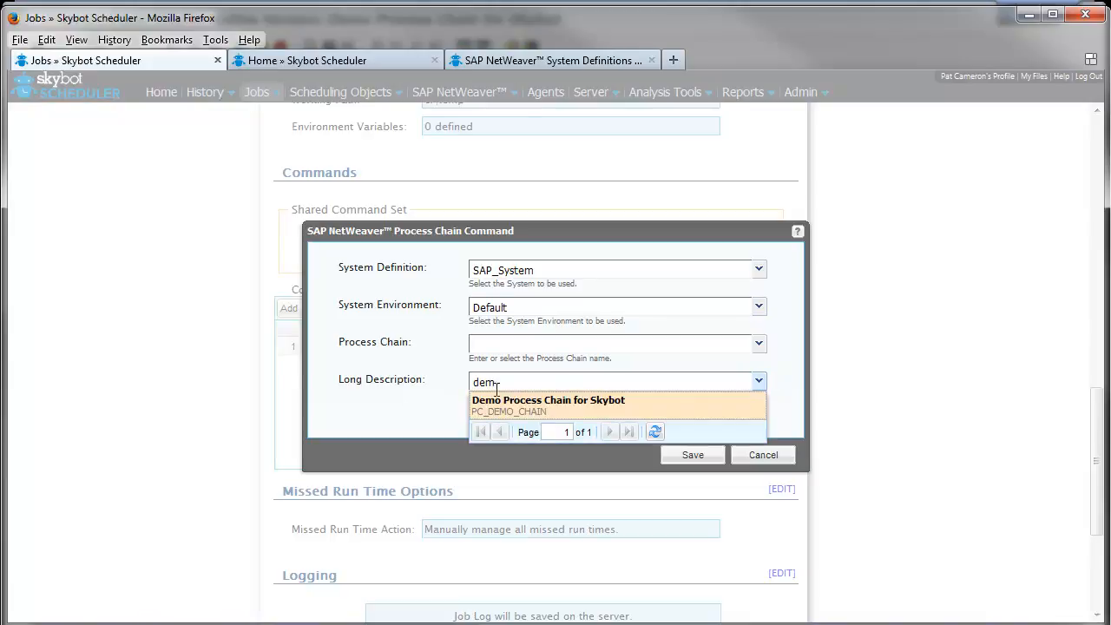
left_click(498, 402)
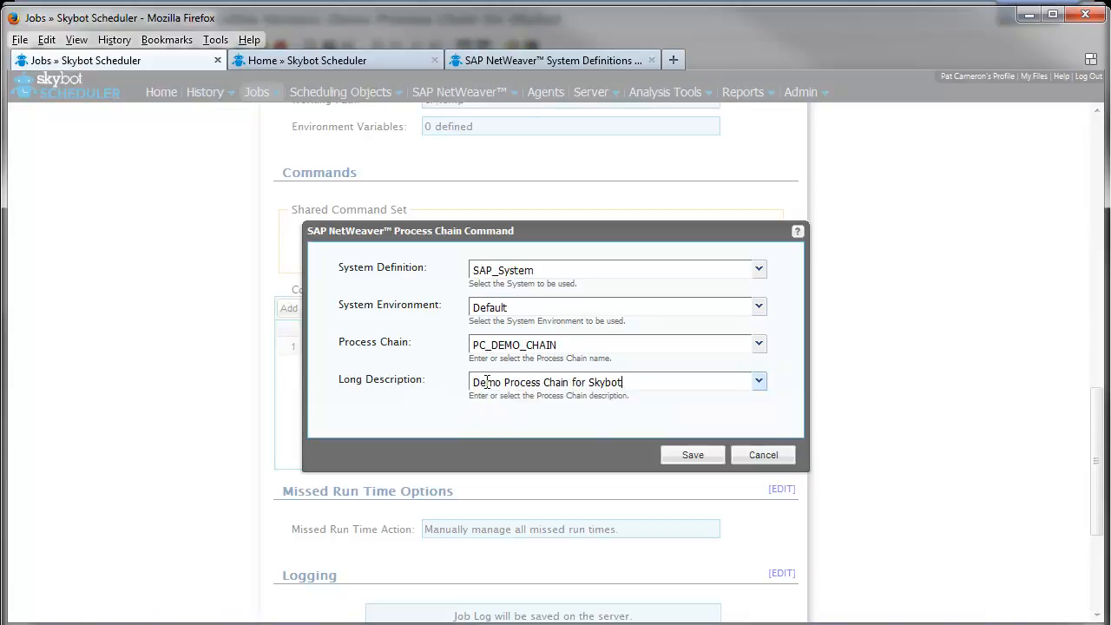
left_click(694, 456)
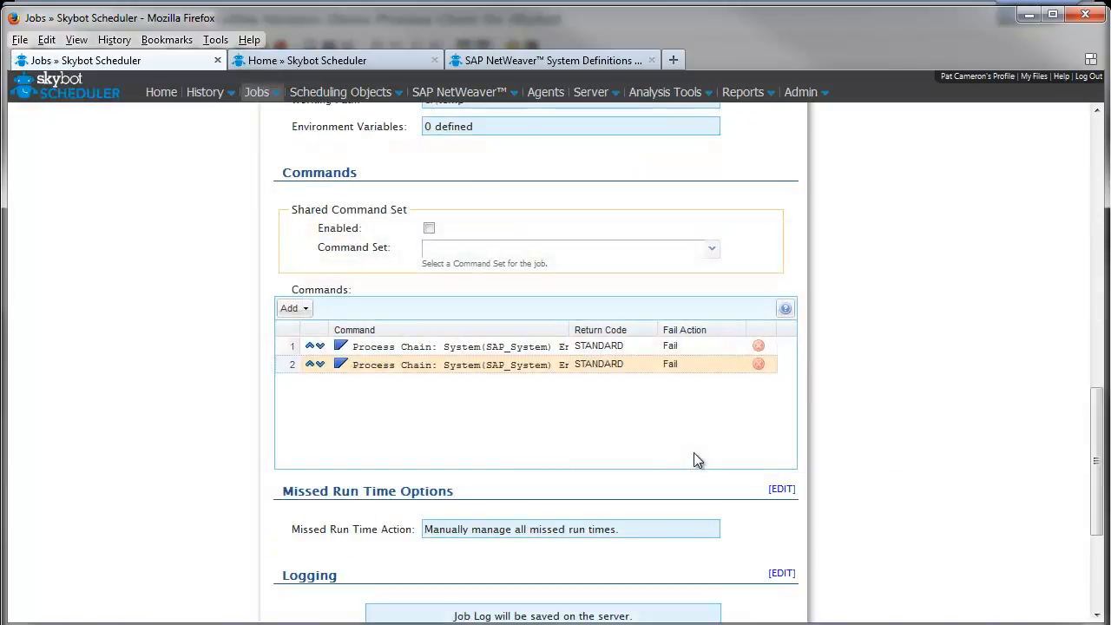
Step: Save the SAP_Process_Chain job with its added process chain command
scroll(486, 430, "down", 4)
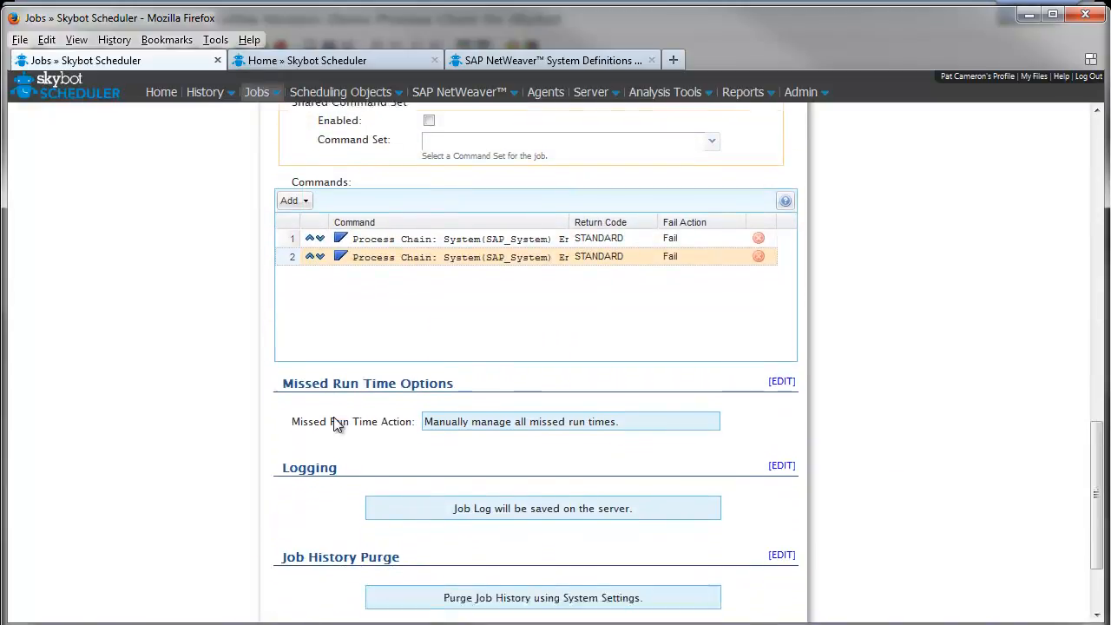
scroll(337, 424, "down", 1)
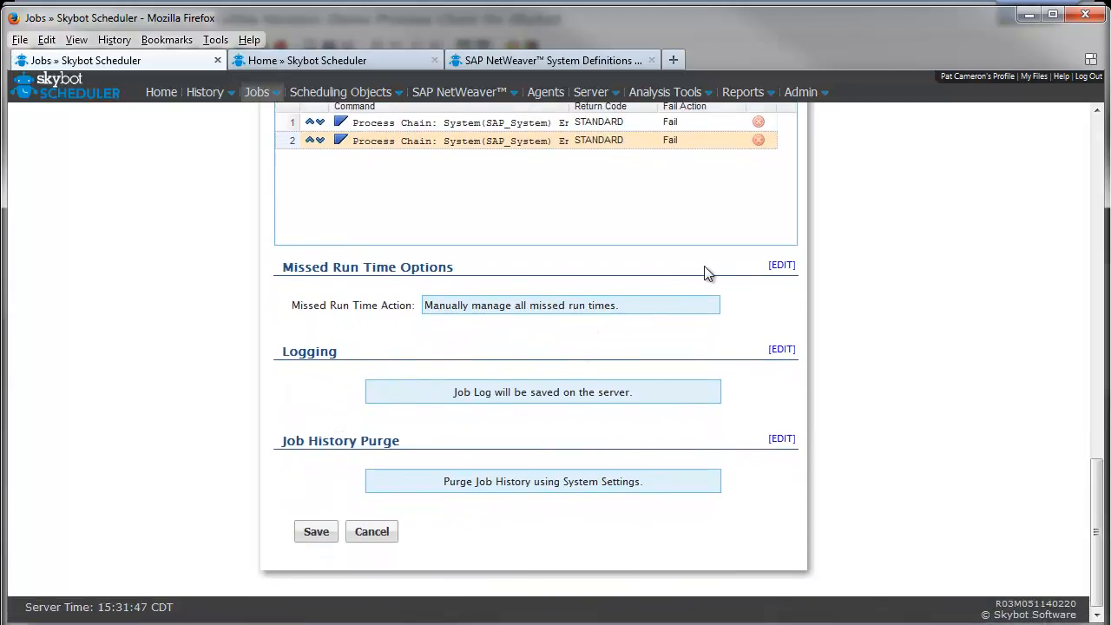
left_click(316, 532)
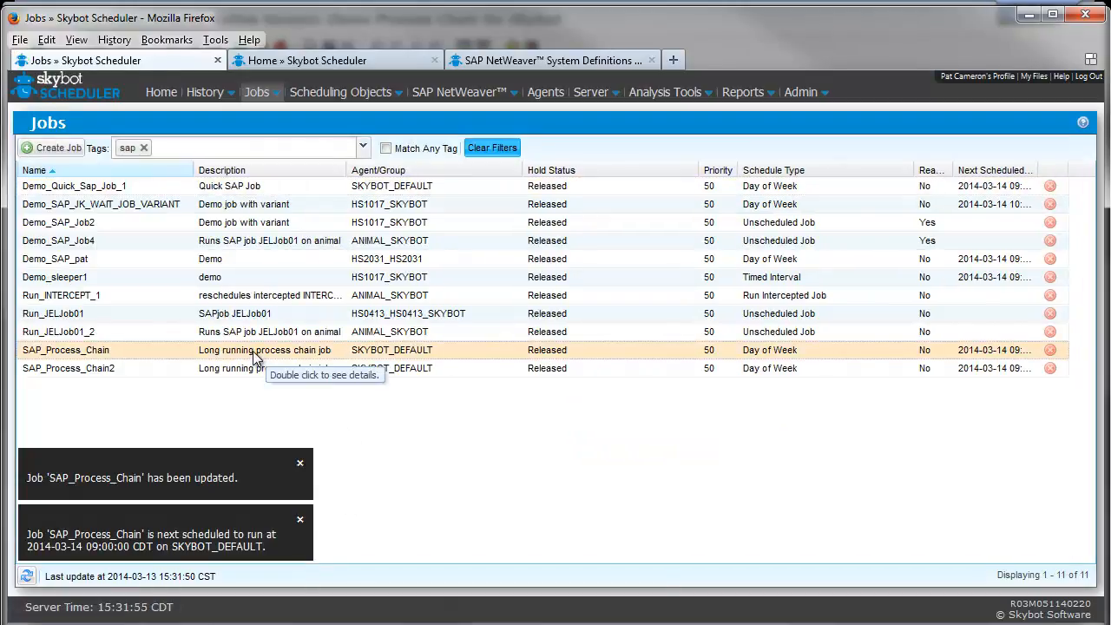
Step: Run the SAP_Process_Chain job immediately, starting from its second command
right_click(254, 356)
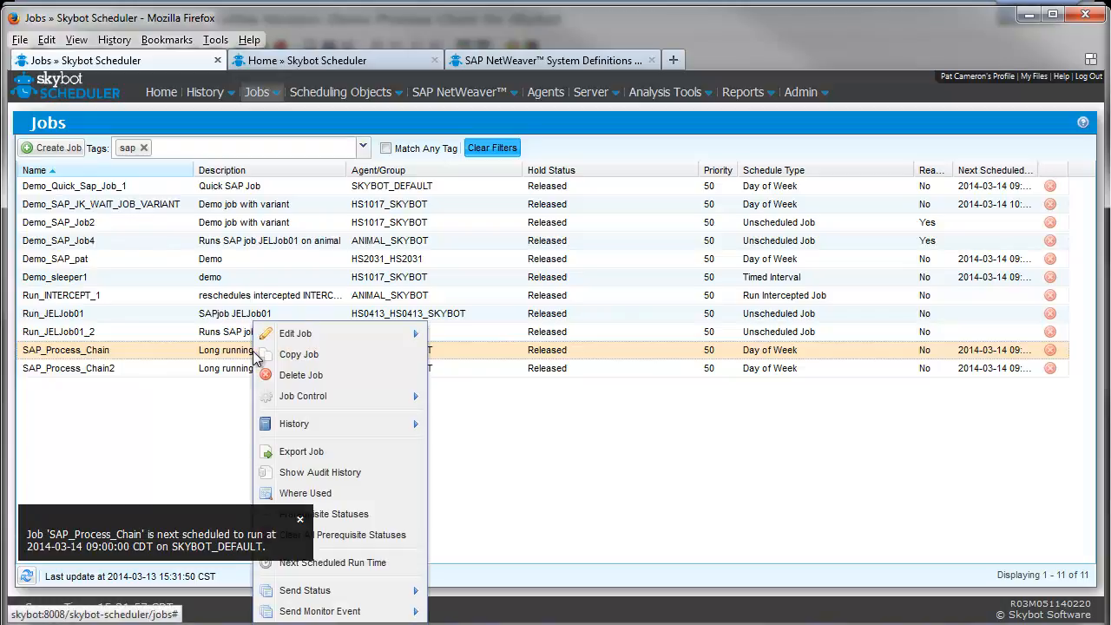
mouse_move(290, 397)
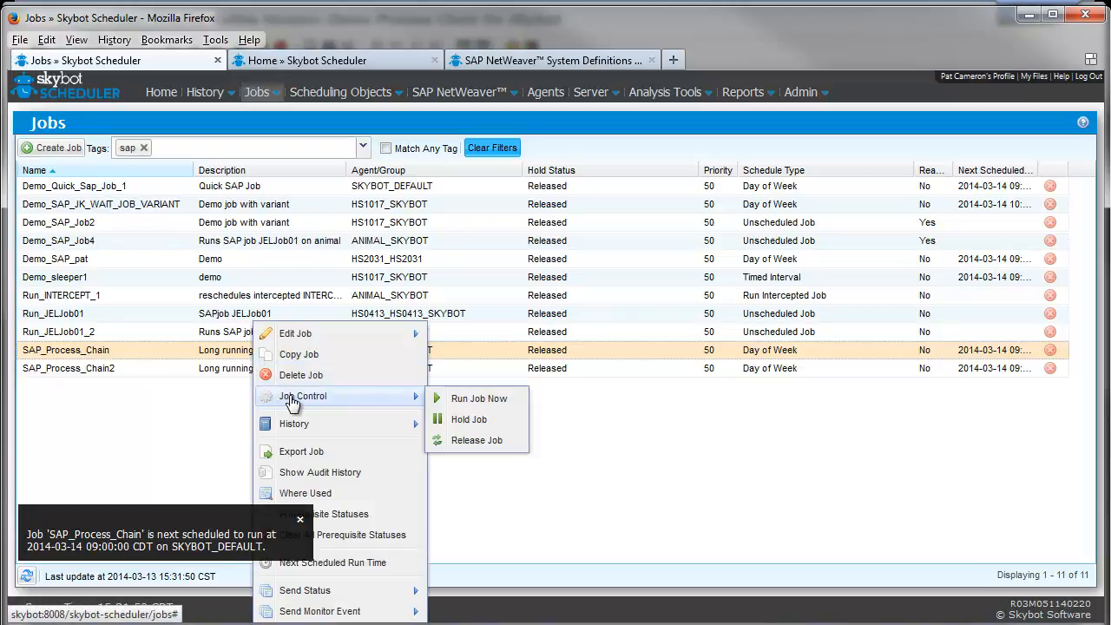
left_click(476, 401)
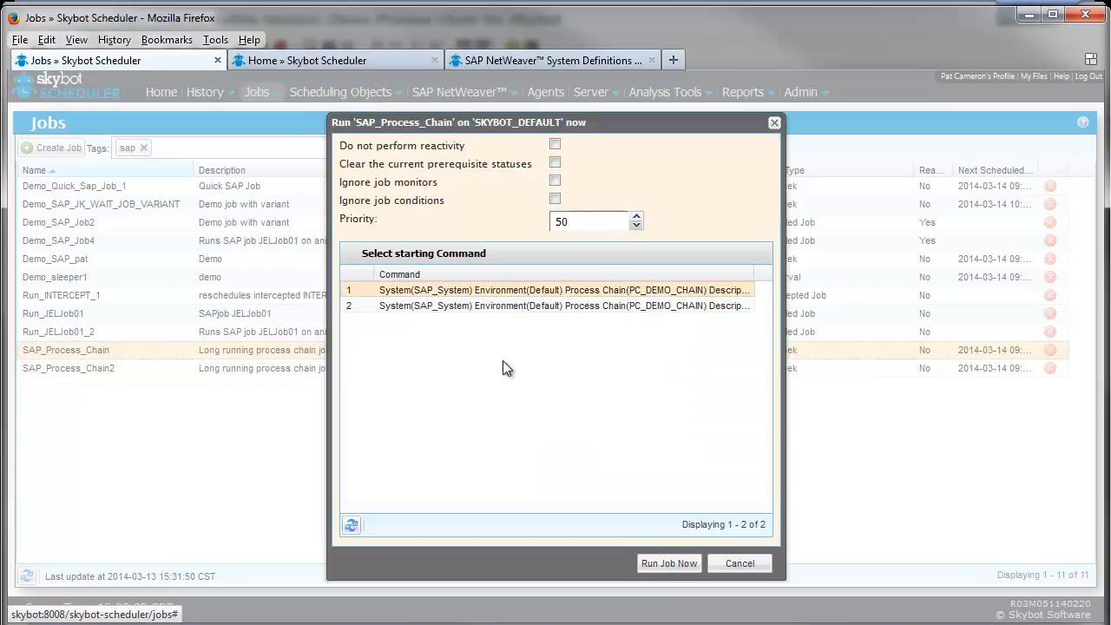
left_click(512, 303)
left_click(671, 564)
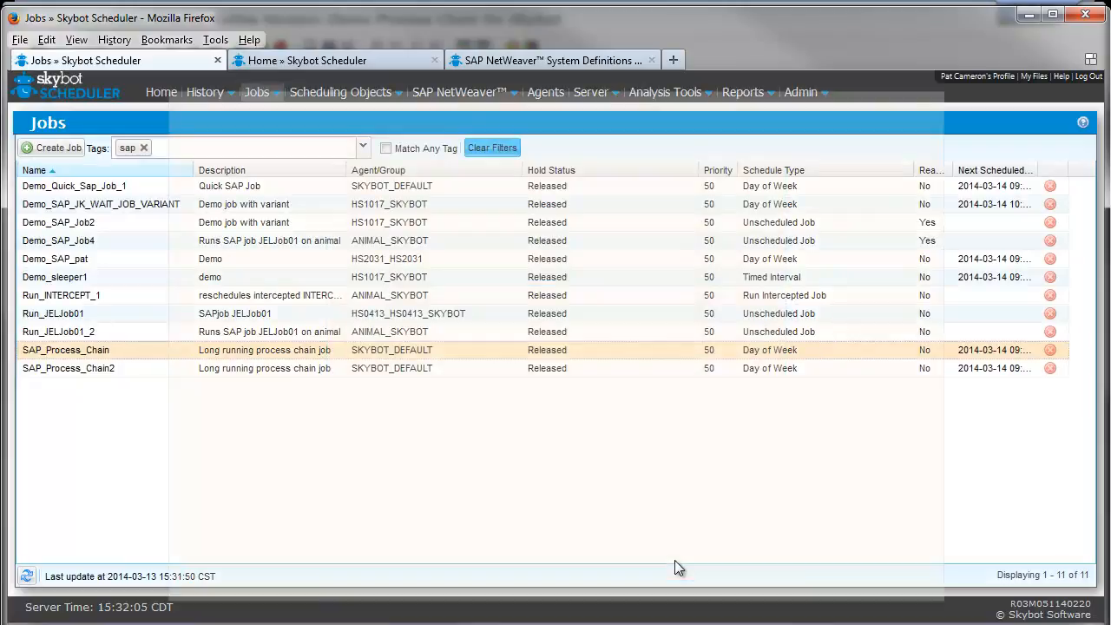
Step: Open the job history of SAP_Process_Chain and select its most recent run
right_click(396, 350)
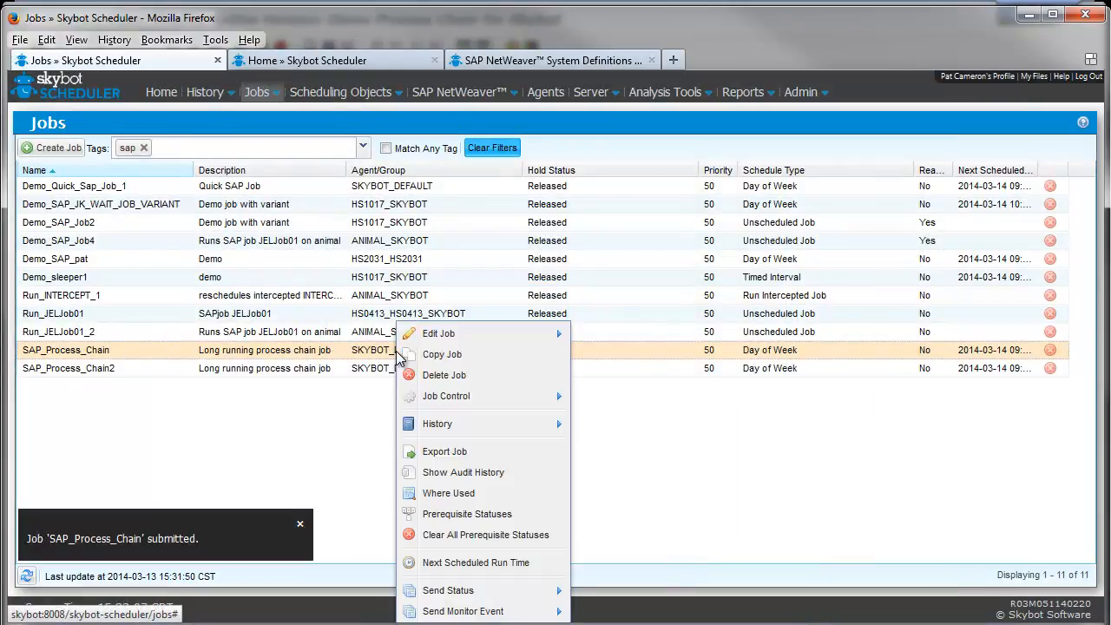
mouse_move(478, 432)
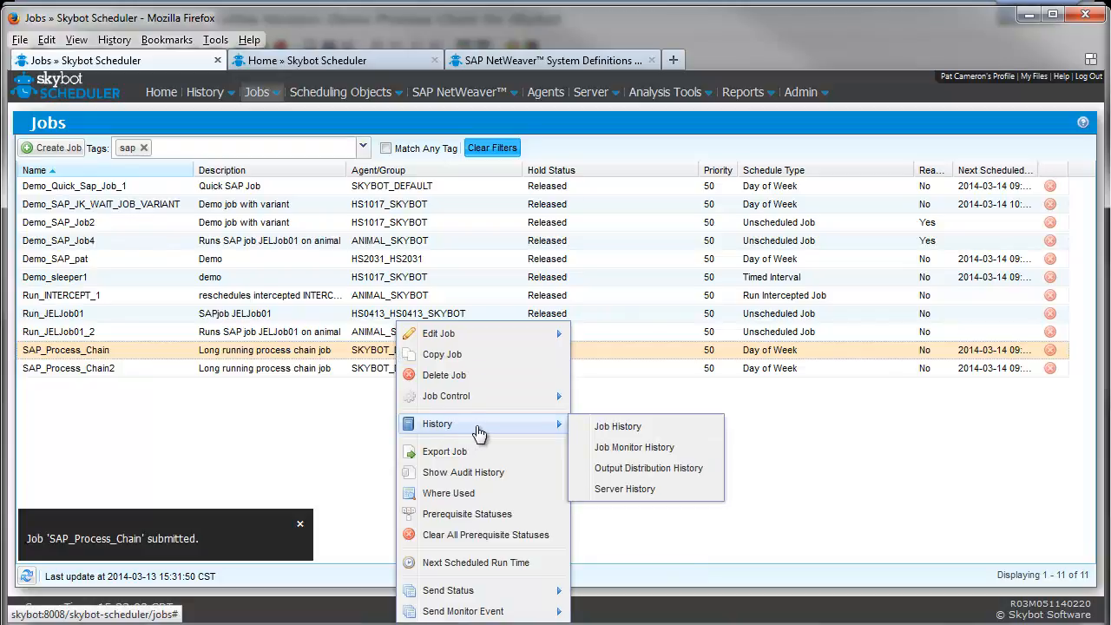
left_click(648, 431)
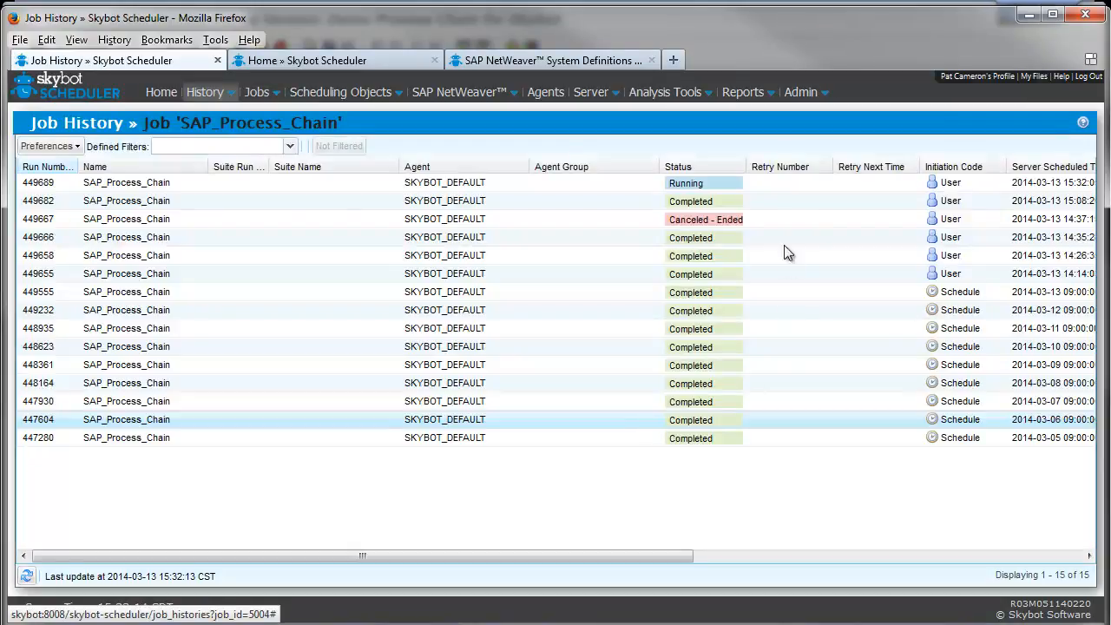
left_click(684, 187)
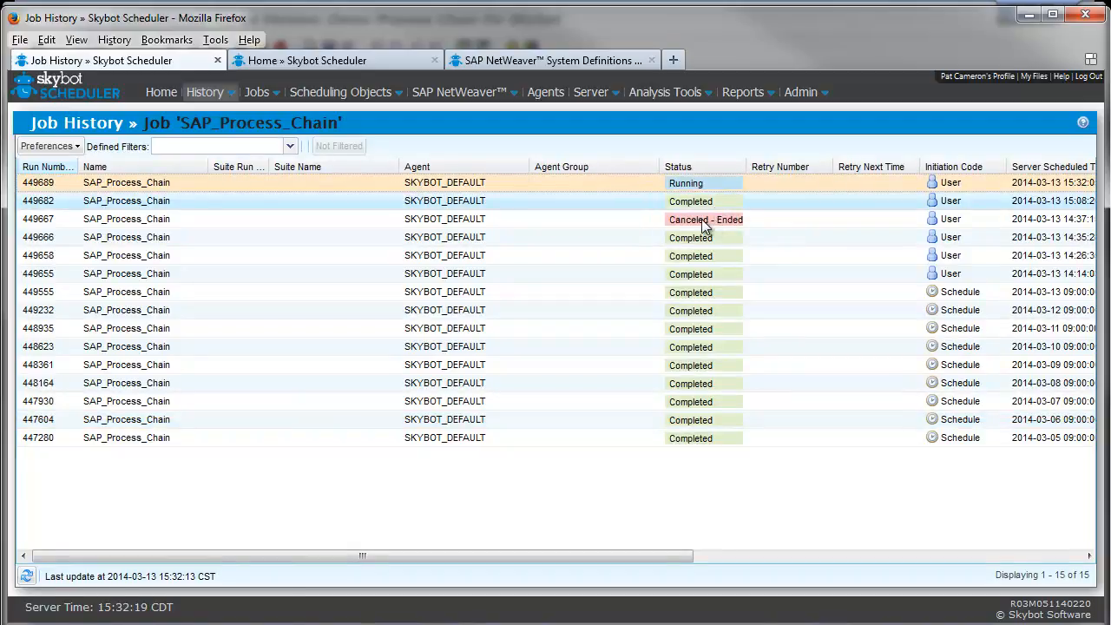
Step: Download the job log of canceled run 449667 and open it in Notepad++
right_click(649, 221)
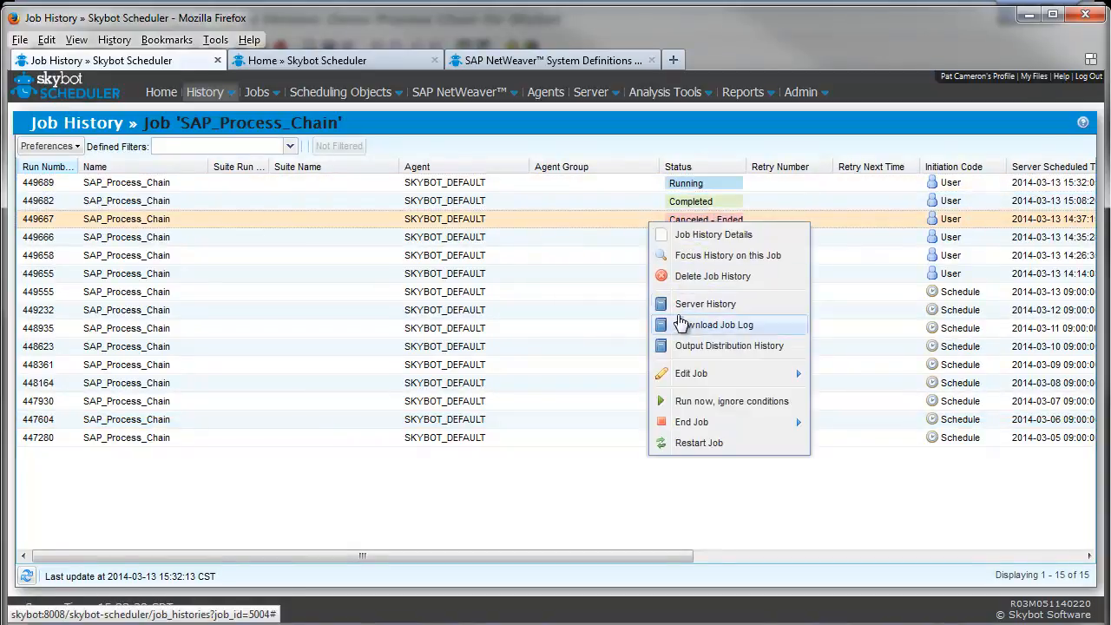
left_click(713, 327)
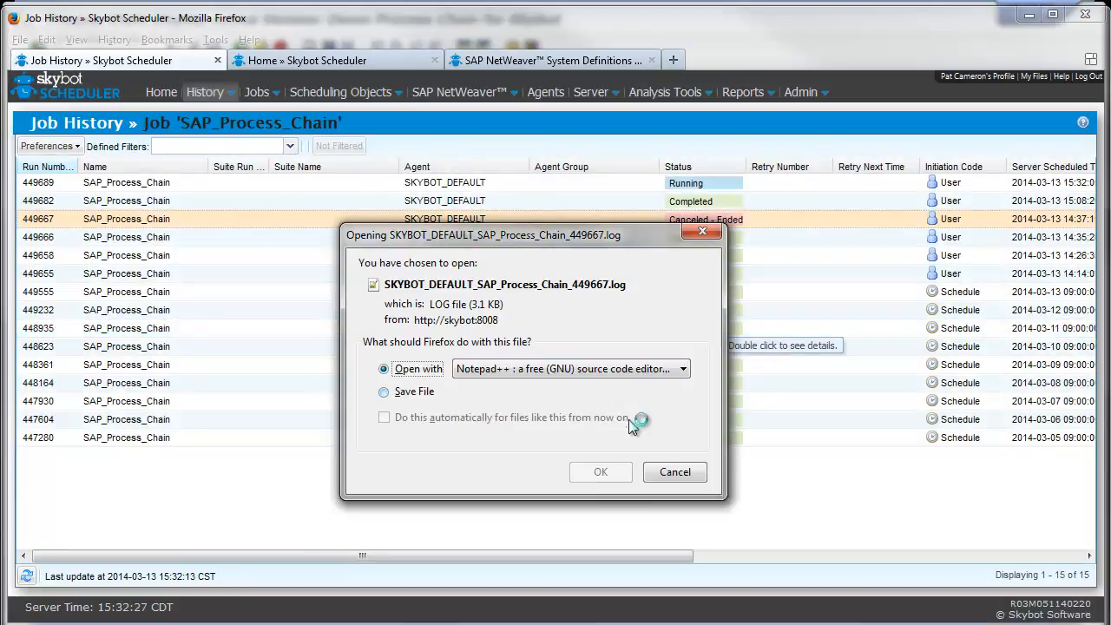
left_click(601, 468)
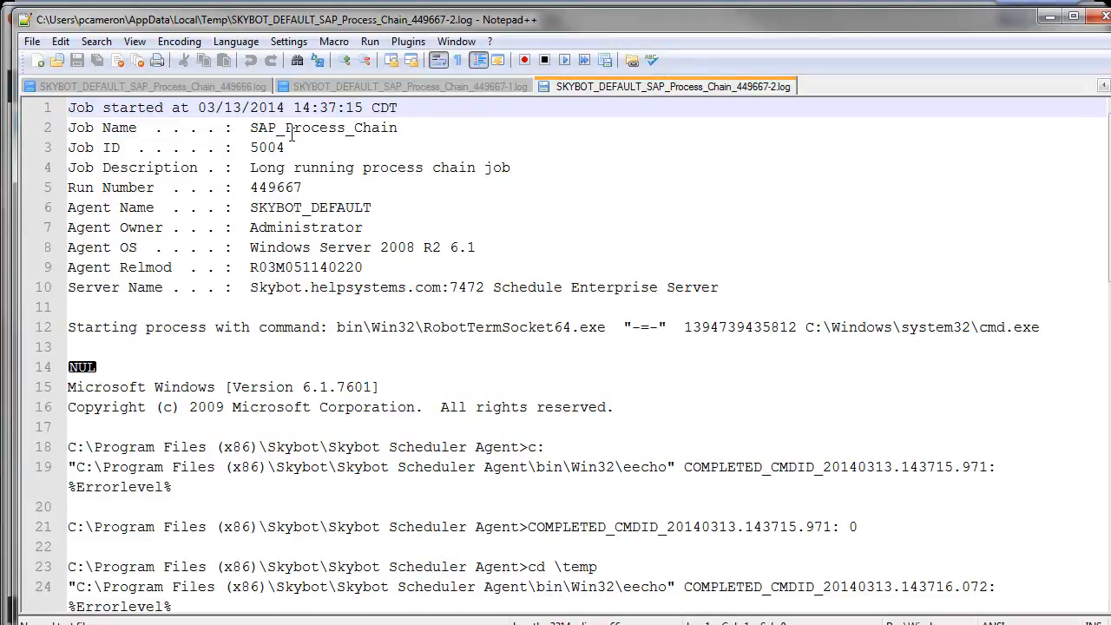
Step: Examine the log's job name and the PC_DEMO_CHAIN entries for its start, status, termination request and completion
left_click_drag(286, 132, 355, 135)
scroll(286, 235, "down", 7)
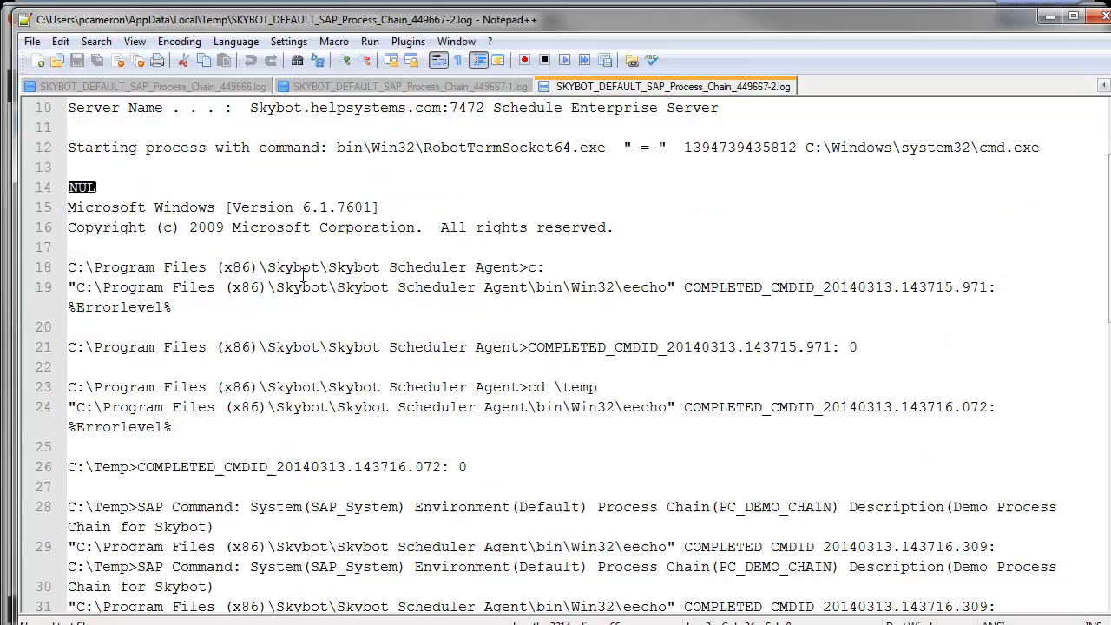
scroll(544, 256, "down", 1)
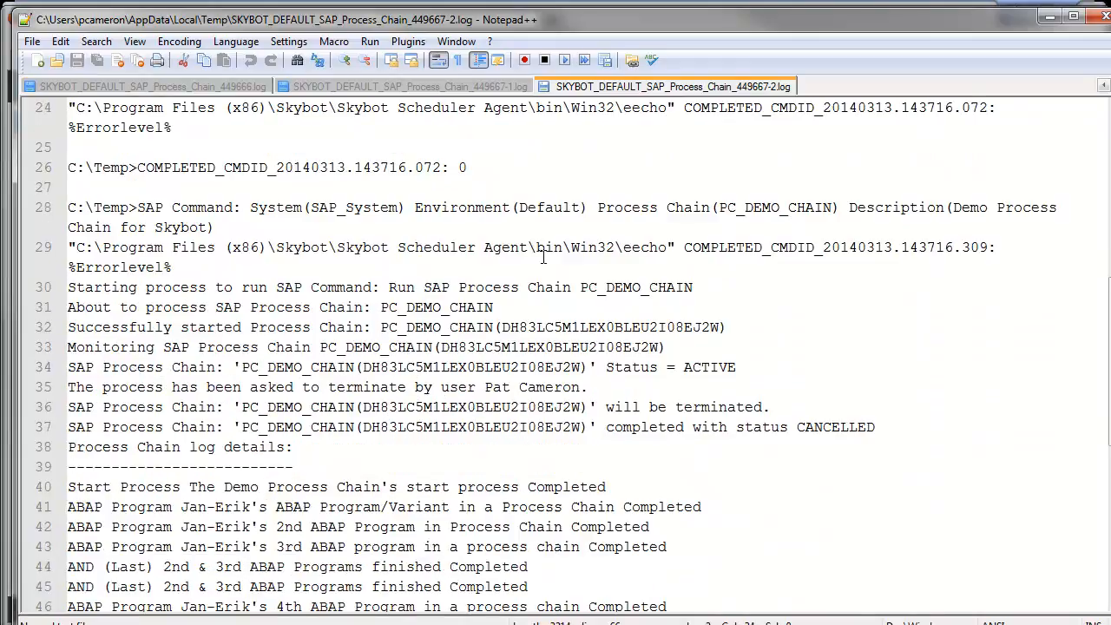
left_click_drag(144, 286, 713, 292)
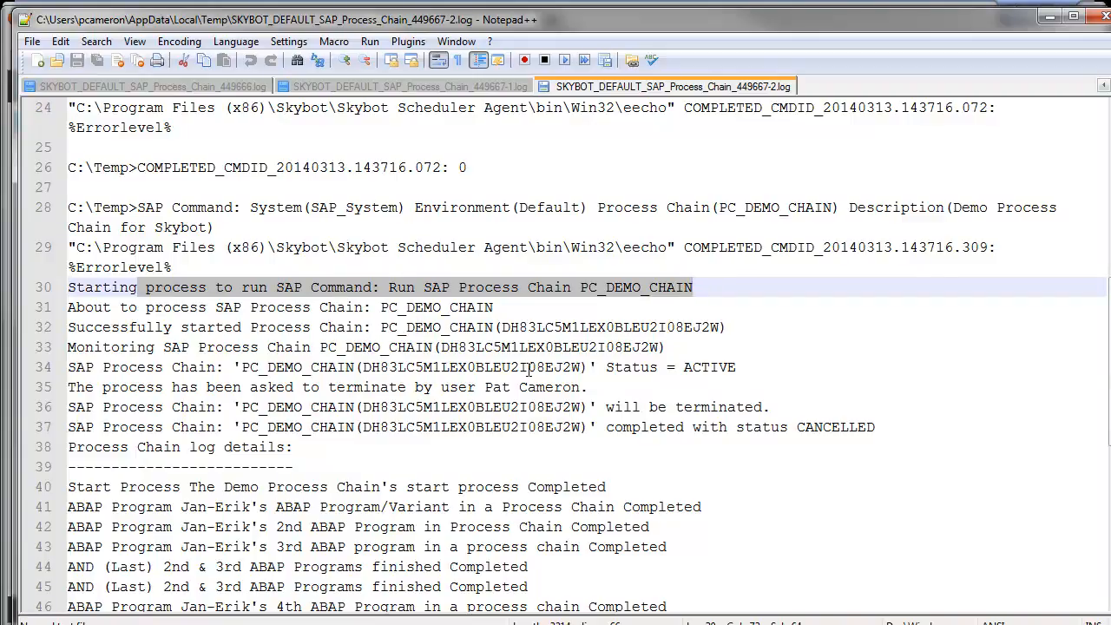
left_click_drag(523, 367, 769, 367)
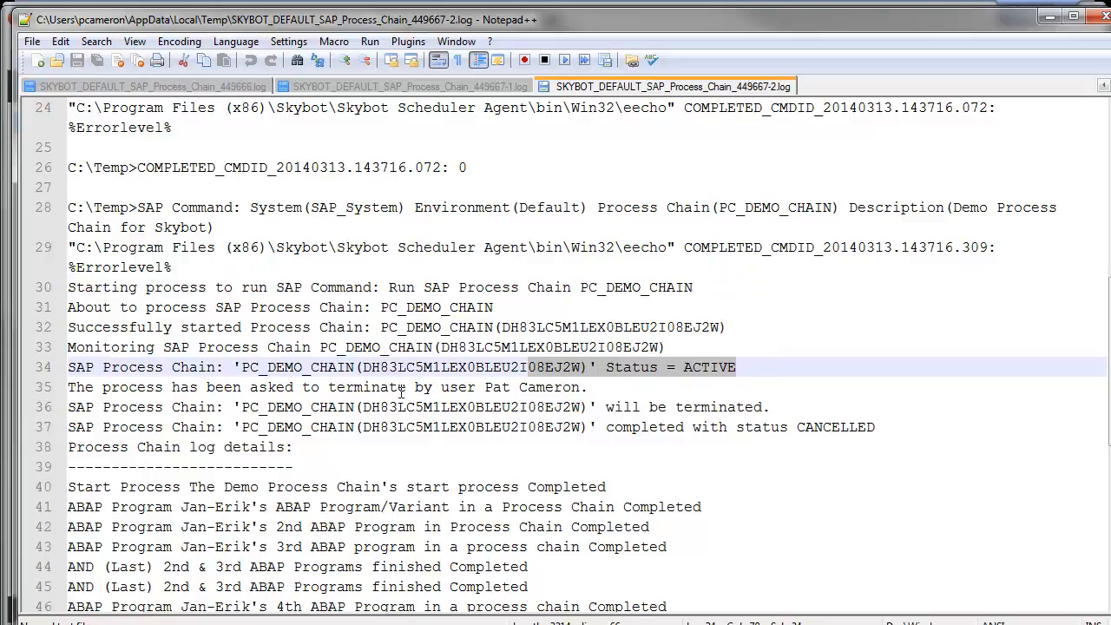
left_click_drag(70, 387, 640, 374)
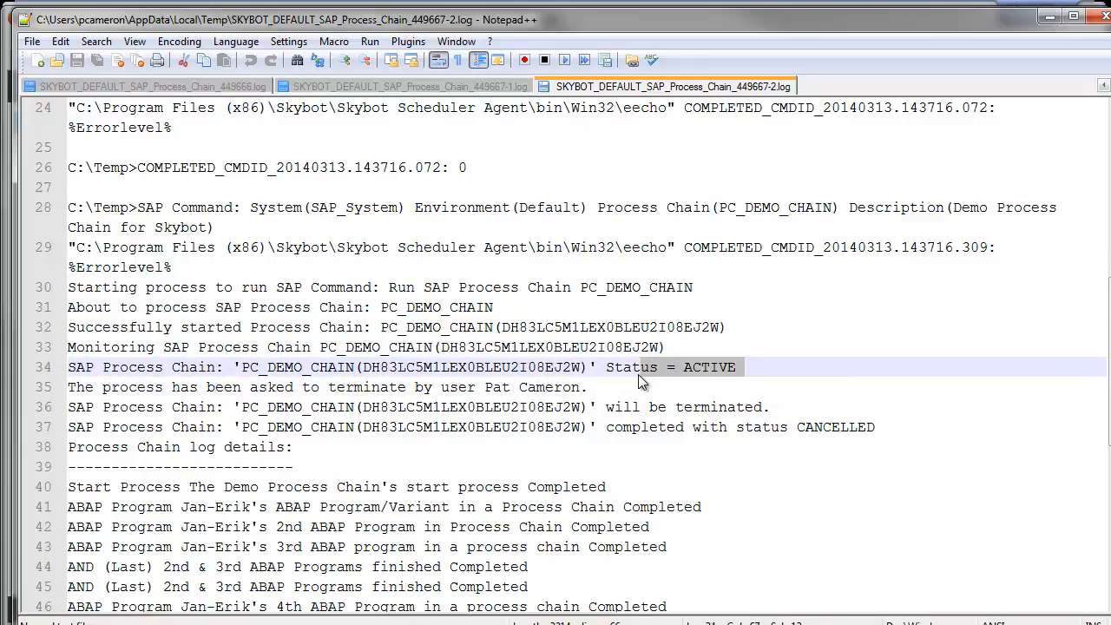
triple_click(591, 388)
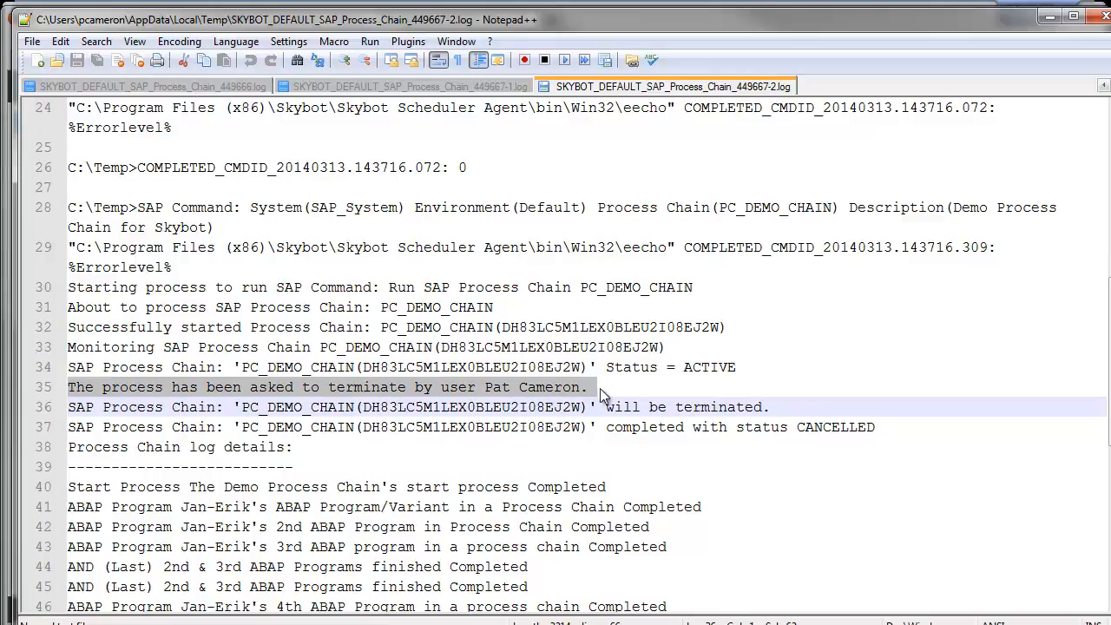
scroll(609, 400, "down", 1)
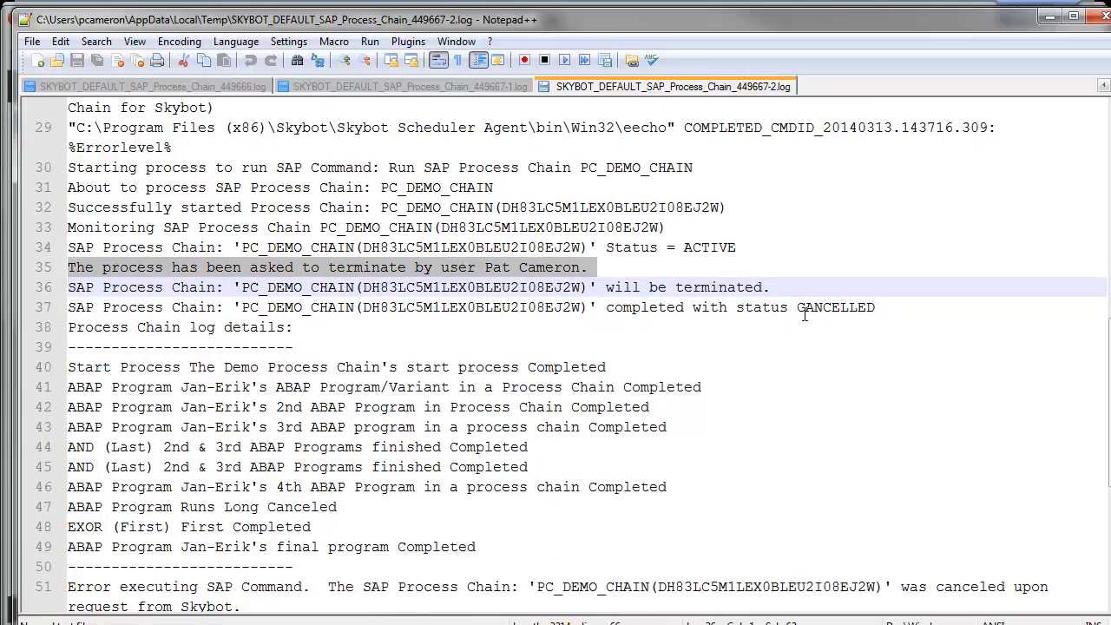
left_click_drag(804, 314, 831, 314)
scroll(834, 330, "down", 2)
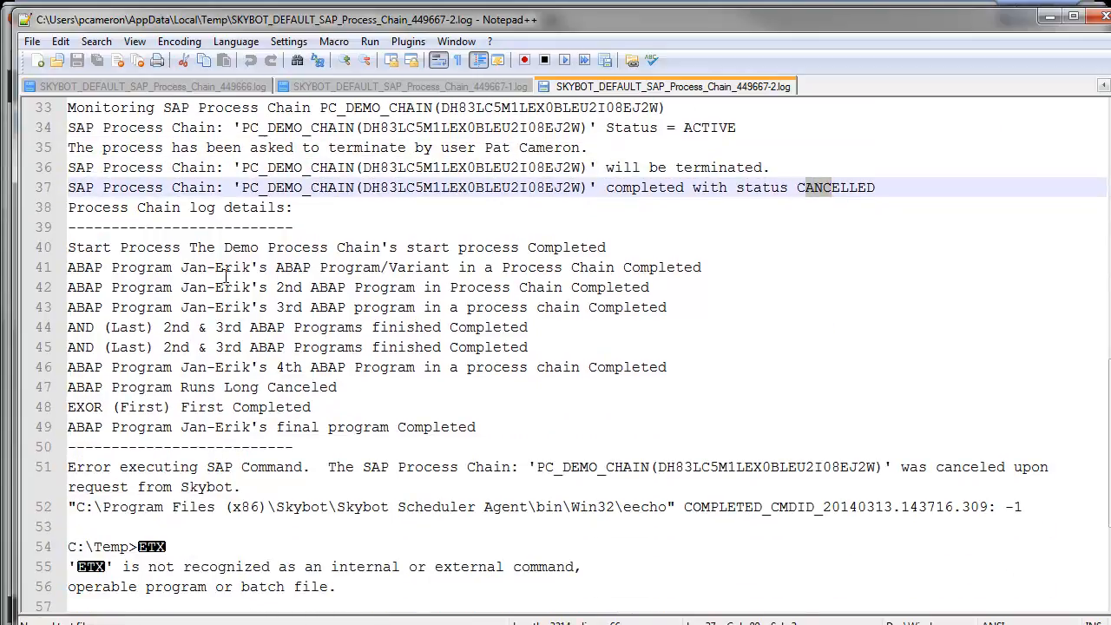
Step: Review the process chain log details for the status of each step, including the ABAP program Runs Long
left_click_drag(113, 248, 224, 249)
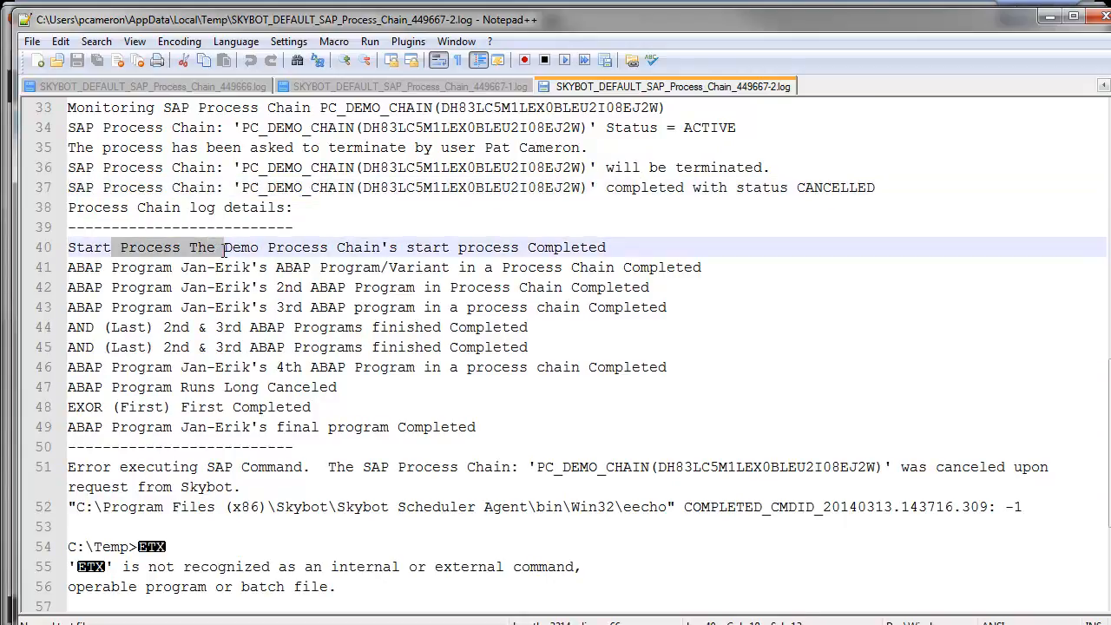
left_click(70, 267)
double_click(71, 267)
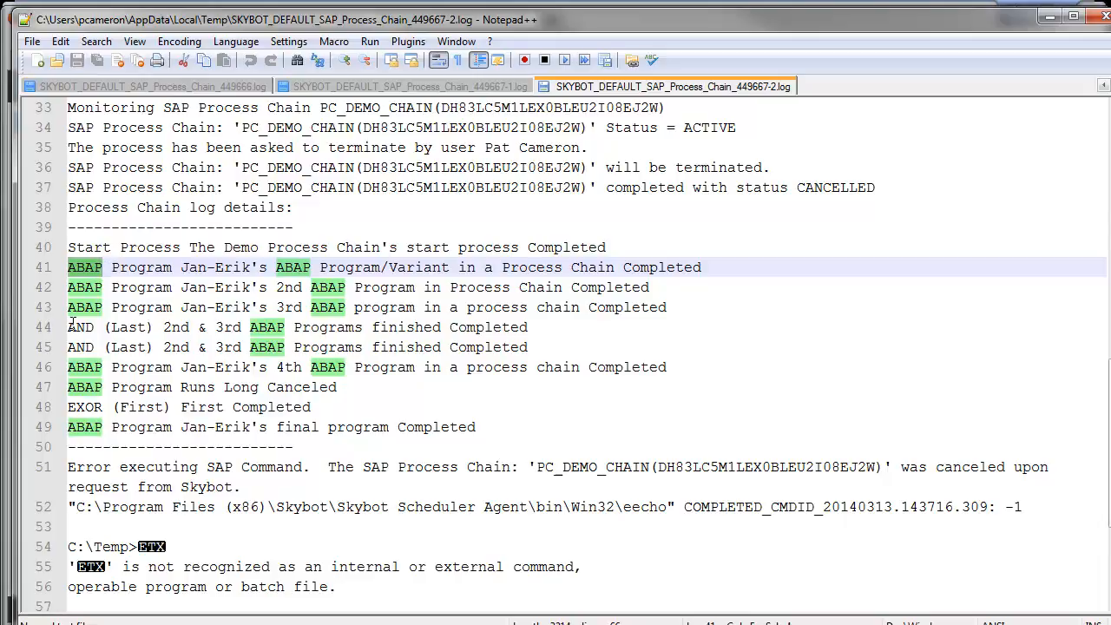
left_click(119, 327)
left_click(183, 347)
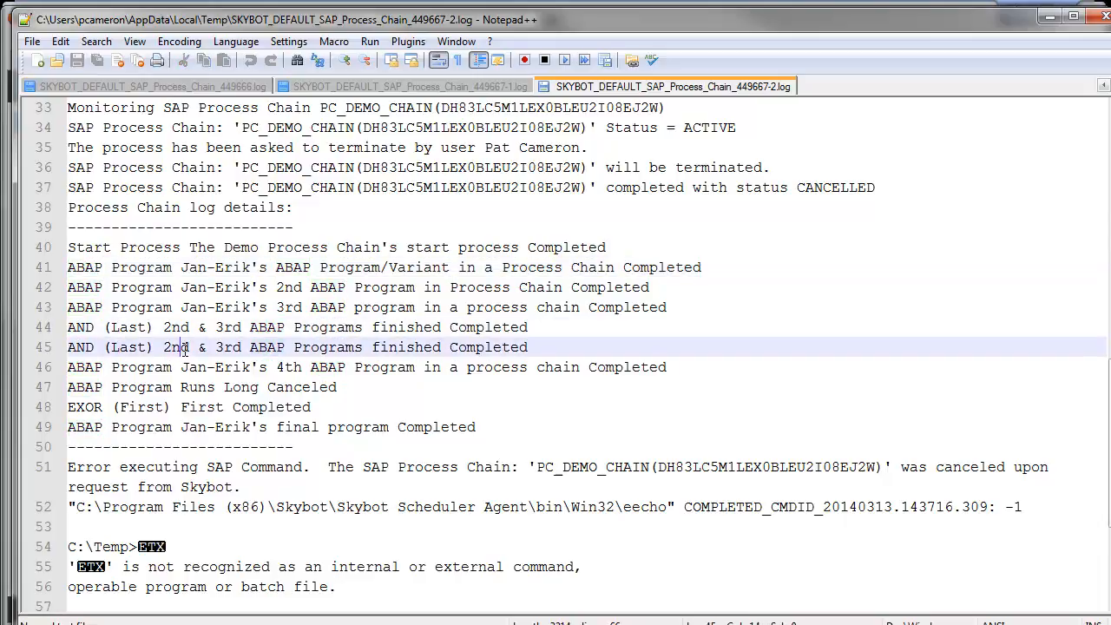
left_click(174, 367)
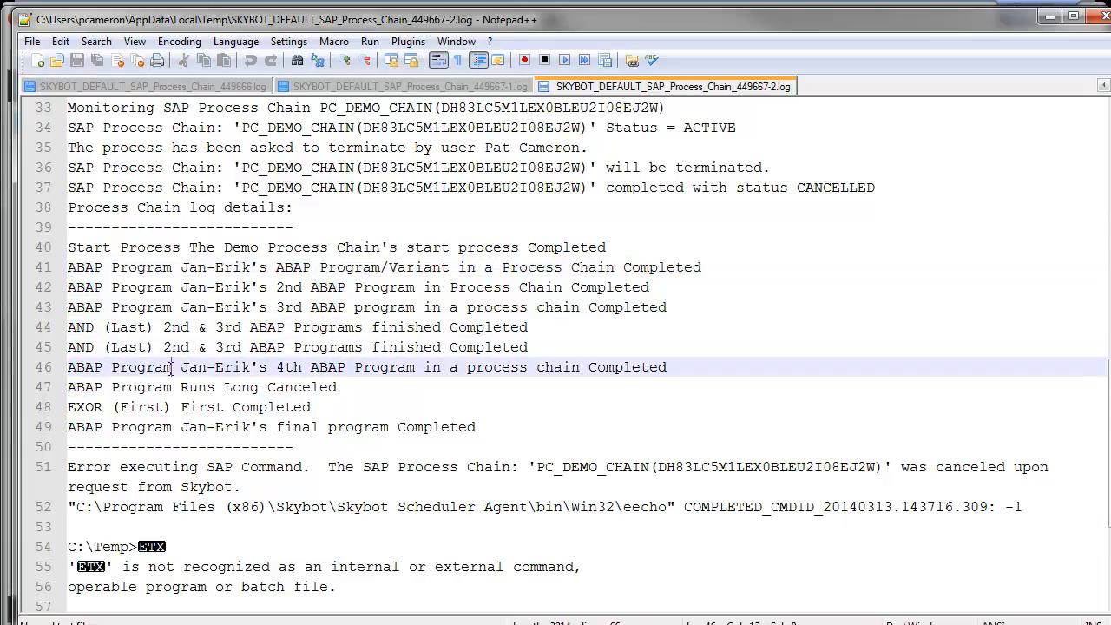
left_click(121, 407)
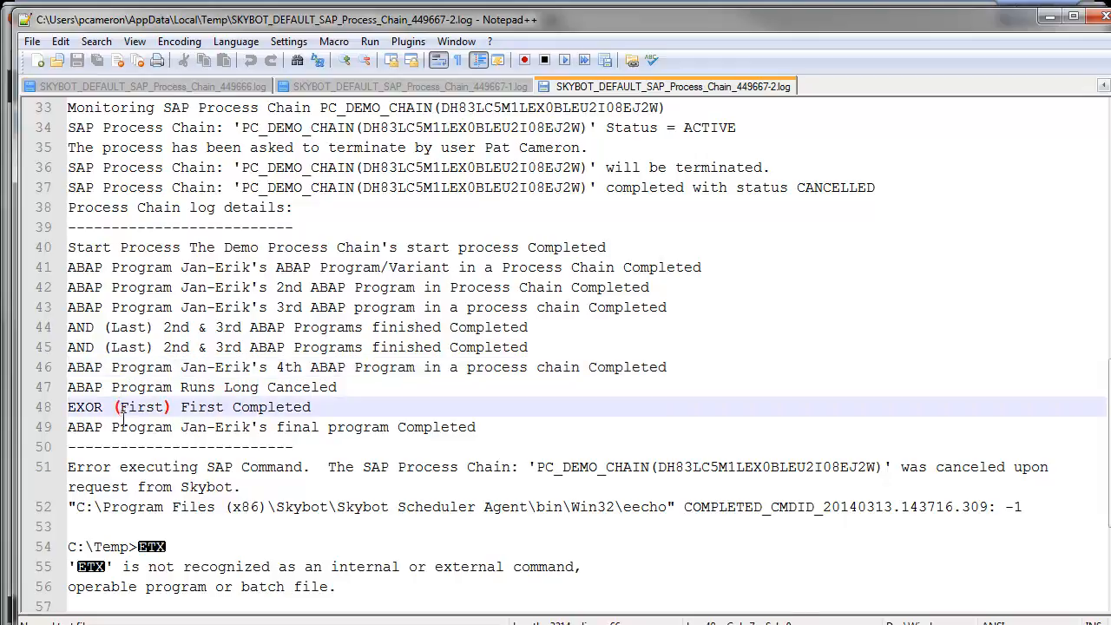
left_click(122, 427)
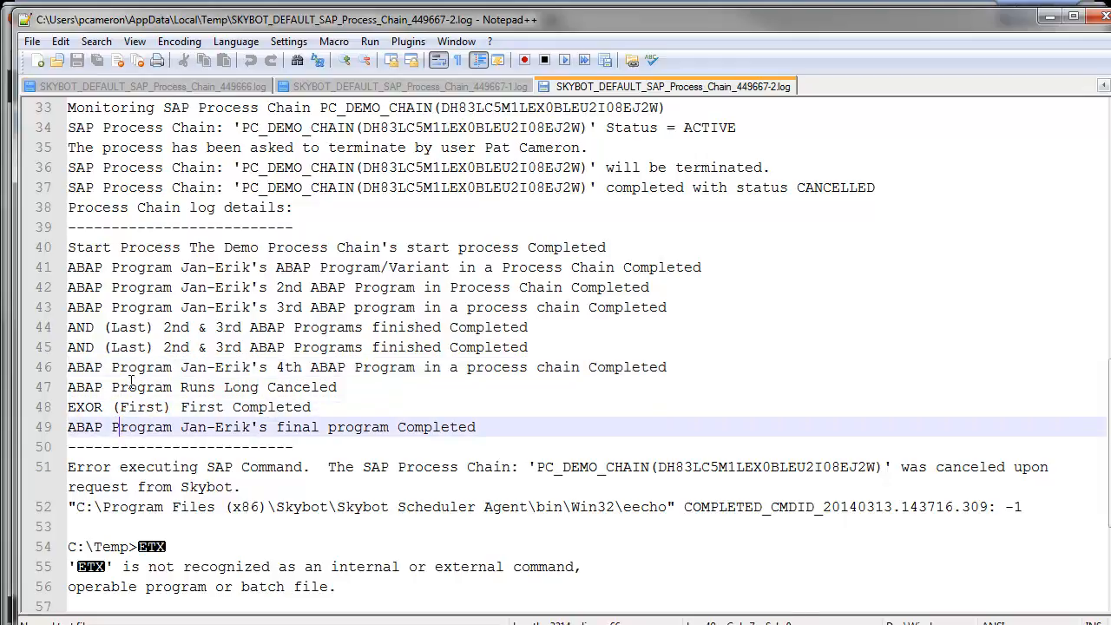
left_click_drag(88, 387, 357, 392)
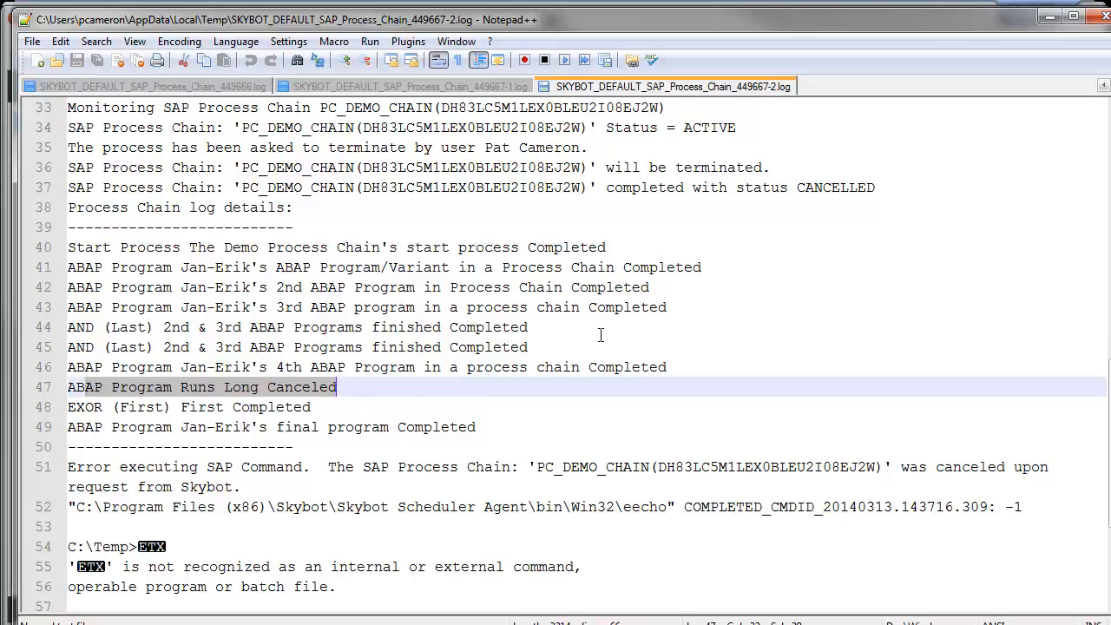
Step: Close the log file and refresh the SAP_Process_Chain job history in Skybot Scheduler
left_click(1096, 16)
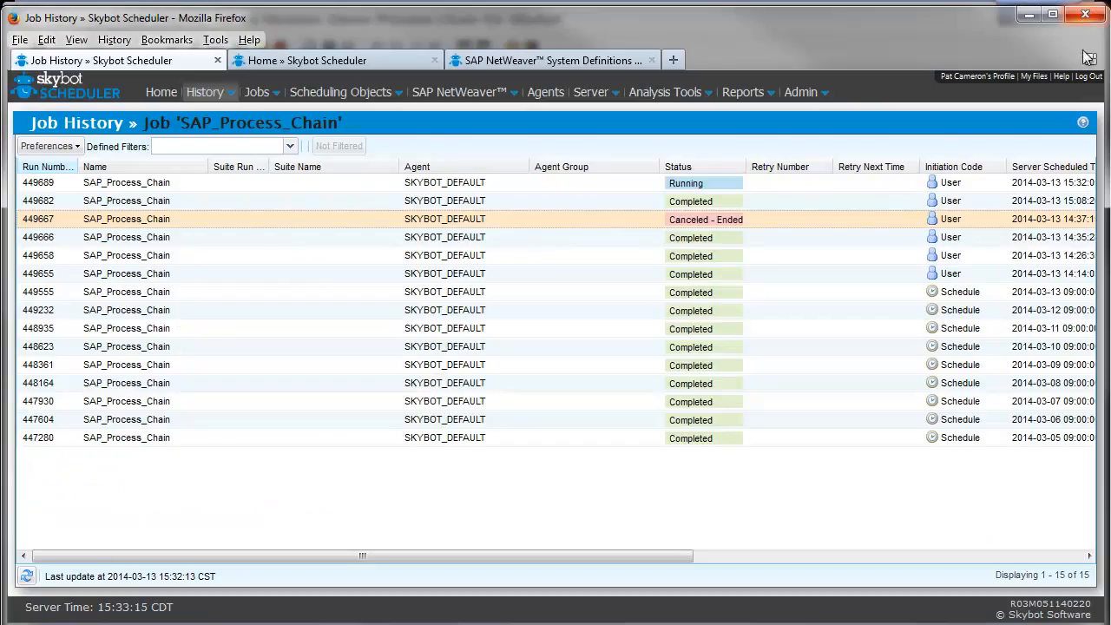
left_click(26, 577)
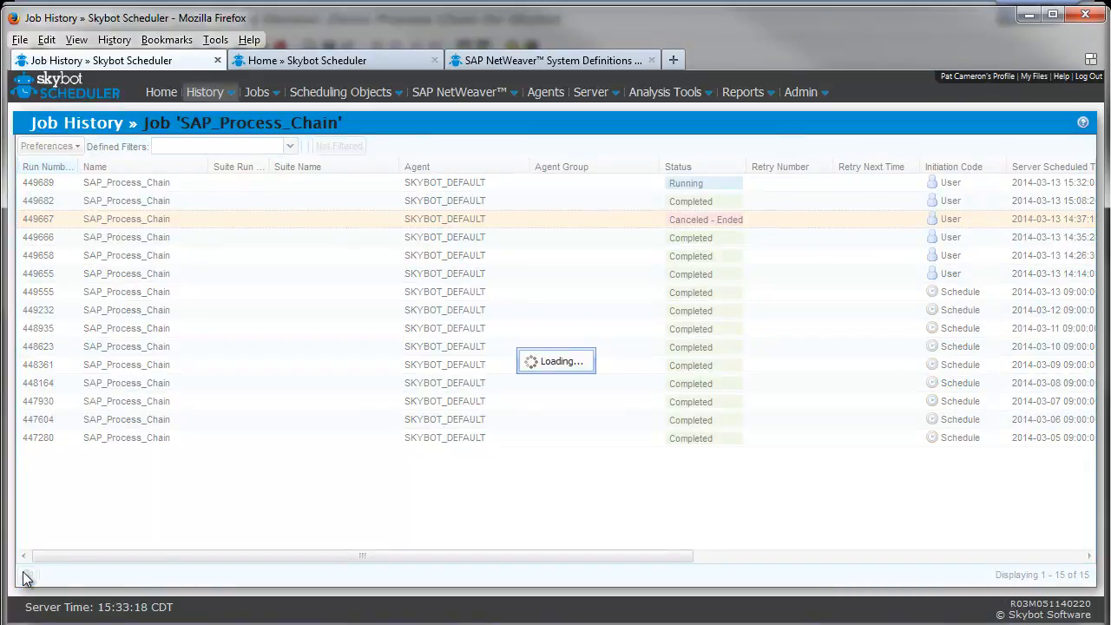